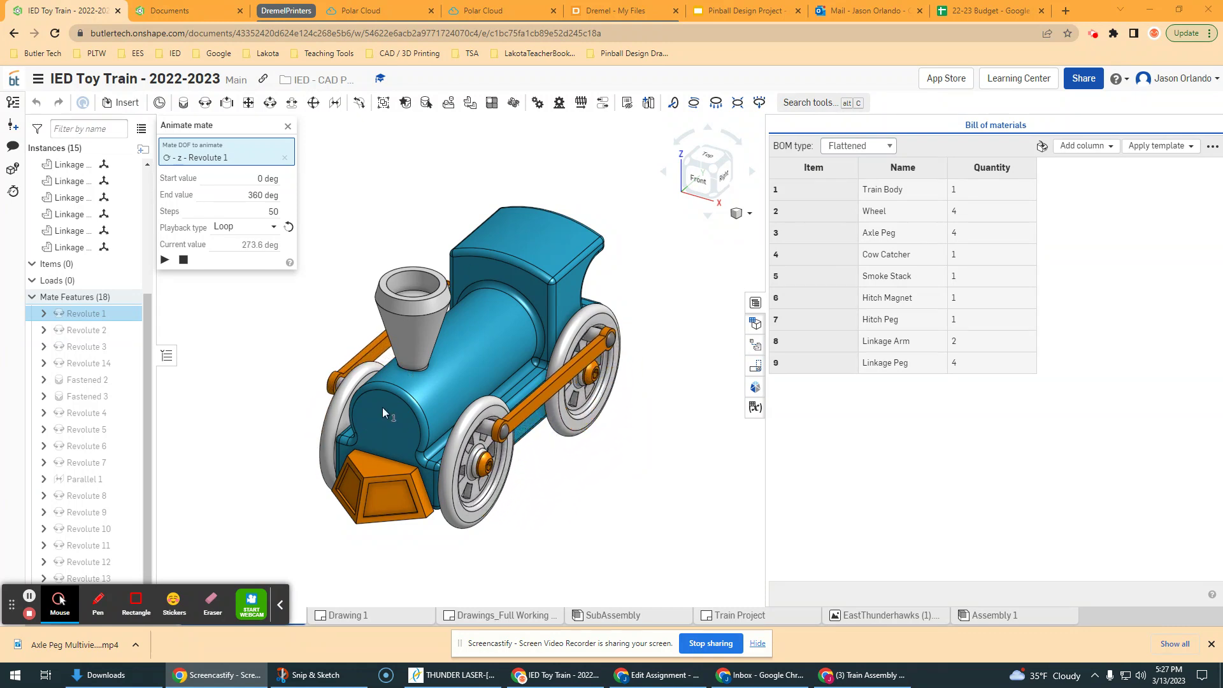
Close the mate animation and rotate the train's front wheel to move the linkage arm
left_click(288, 125)
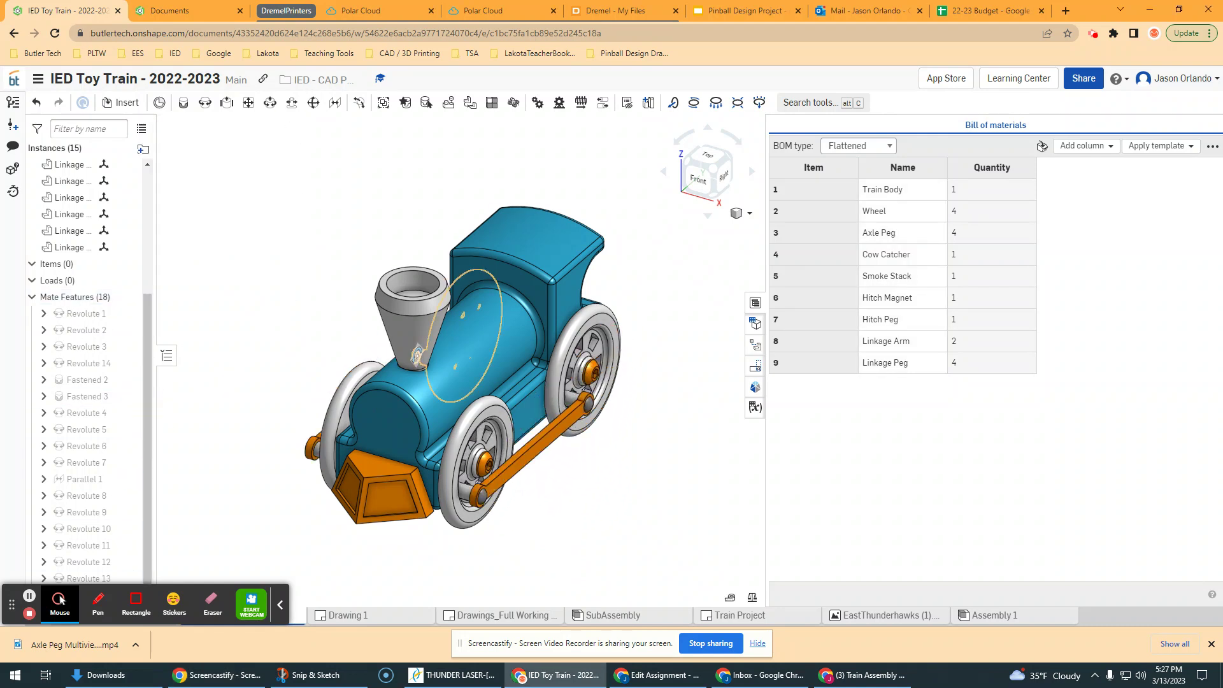
left_click_drag(13, 607, 732, 546)
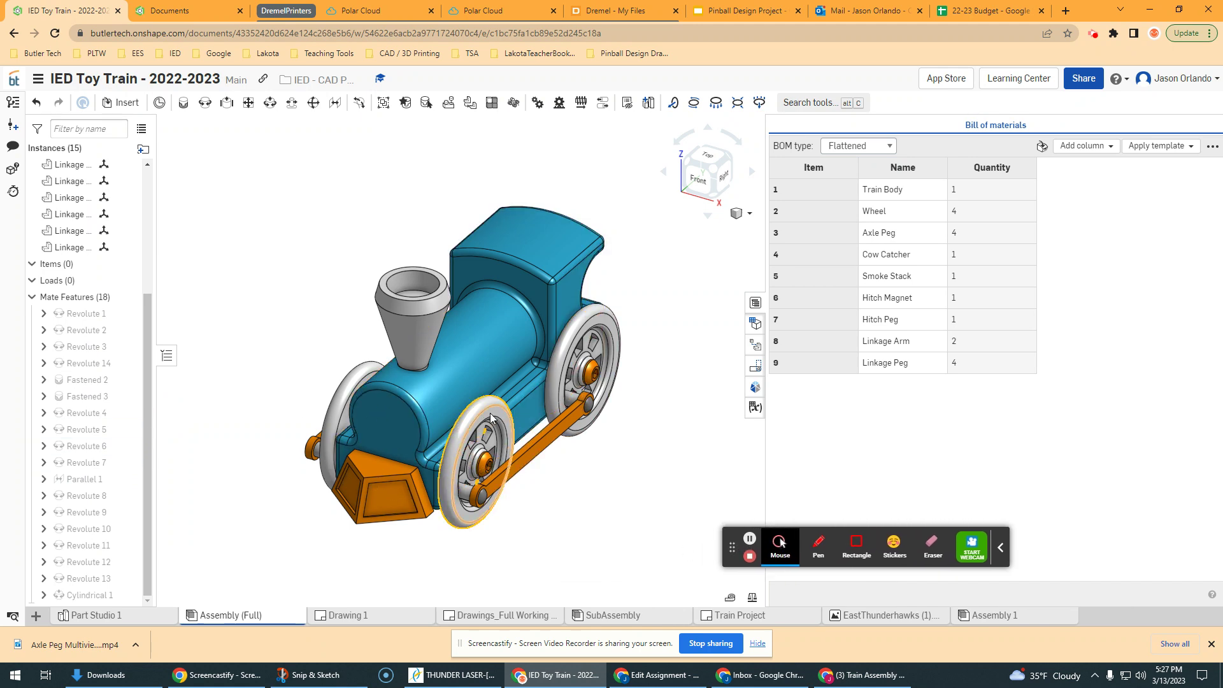
left_click_drag(484, 411, 459, 434)
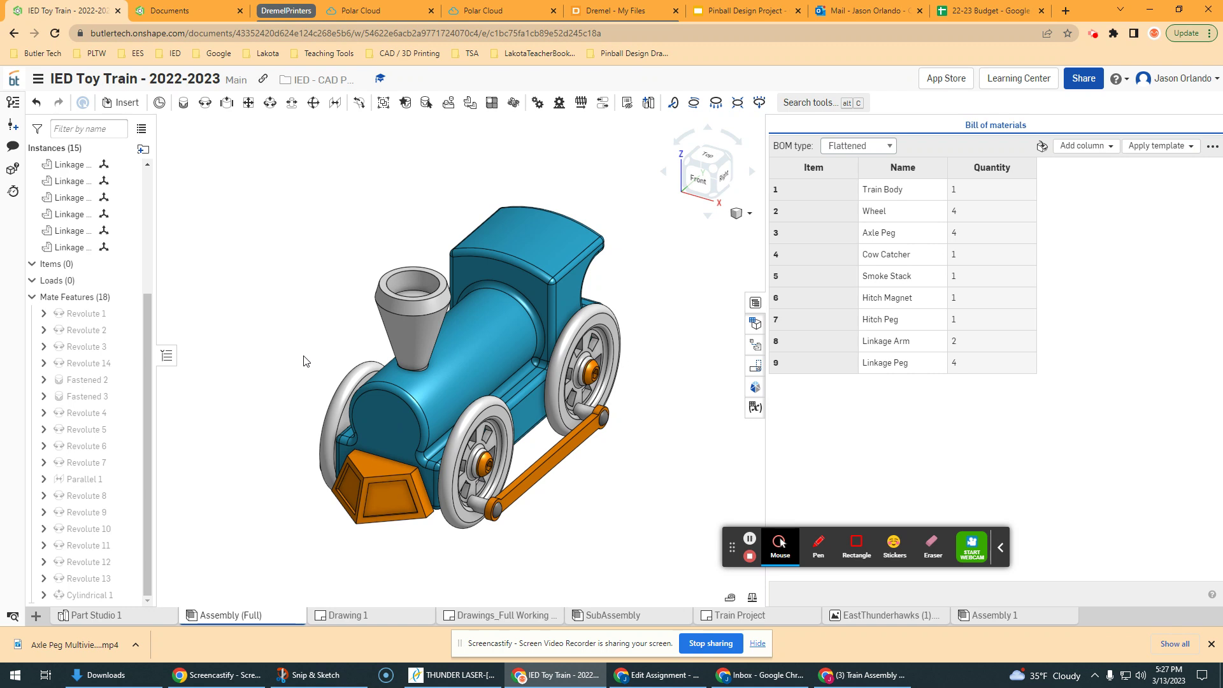
Examine the linkage pegs and arms where they meet the front wheels on both sides of the train
right_click_drag(296, 359, 286, 355)
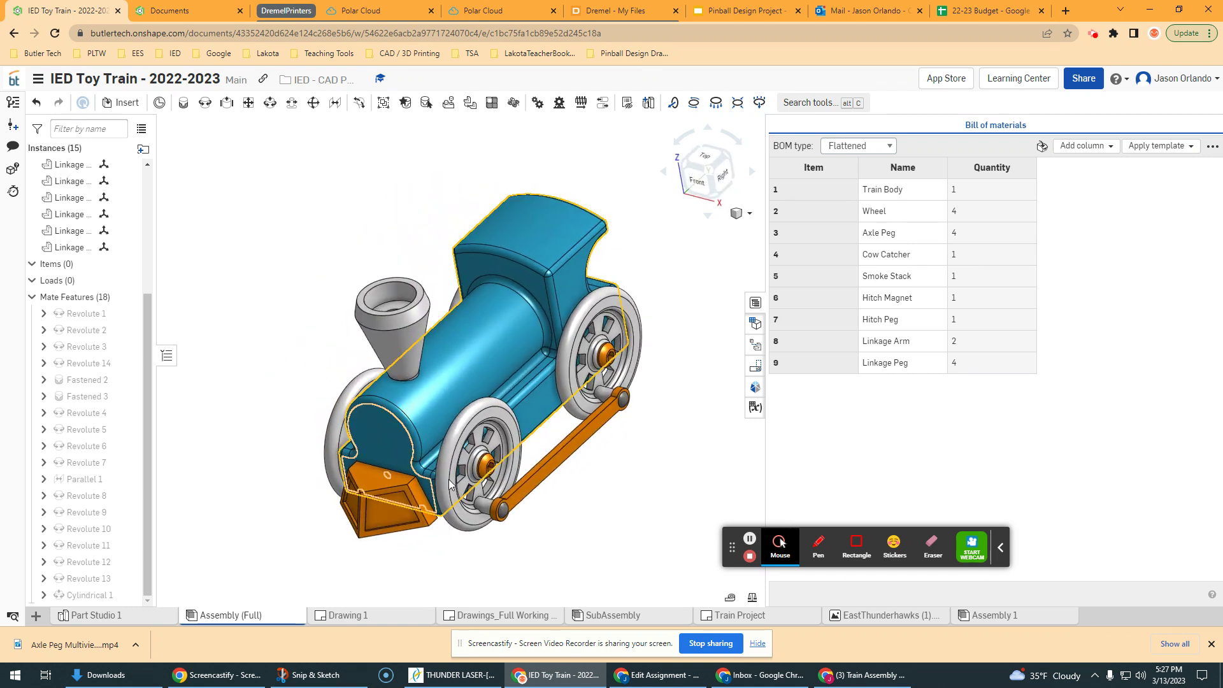
scroll(491, 517, "up", 5)
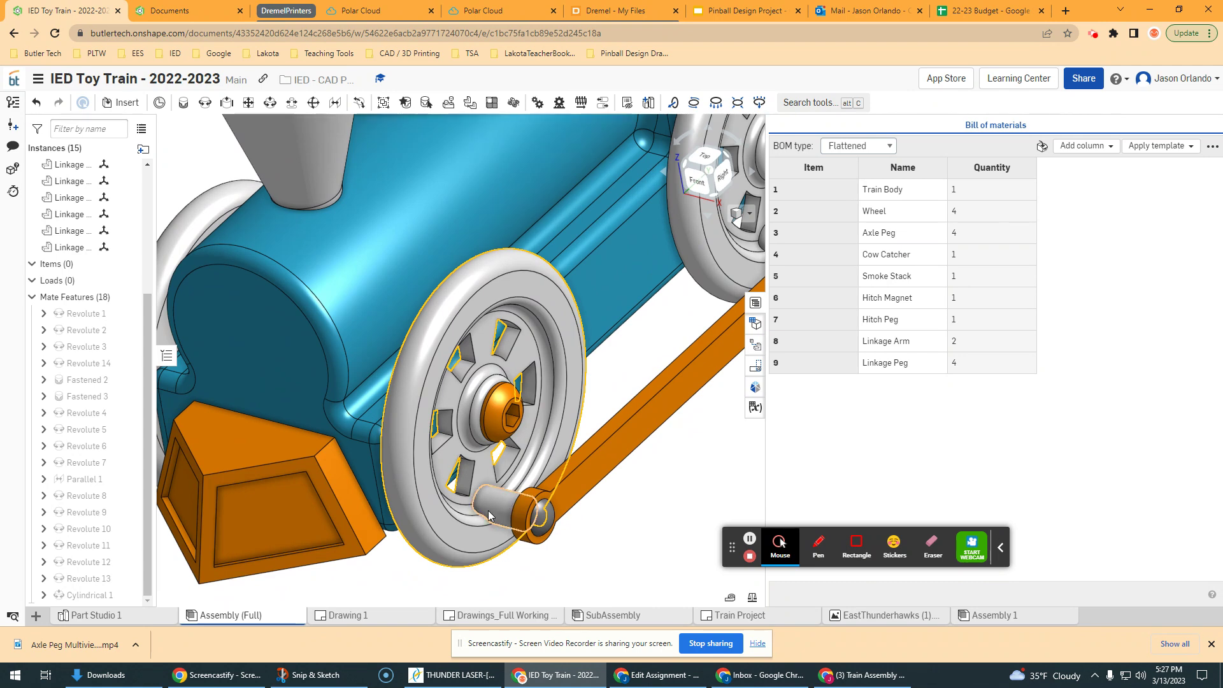
scroll(500, 507, "down", 5)
right_click_drag(506, 563, 567, 563)
scroll(414, 468, "up", 4)
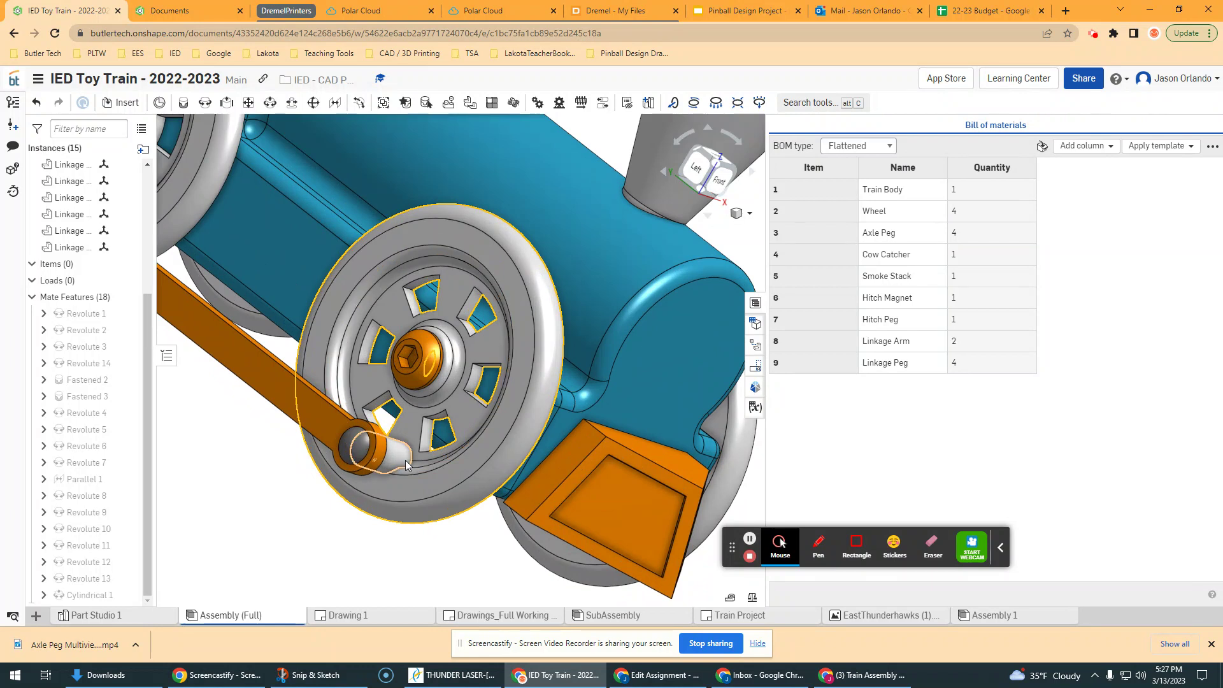
scroll(393, 452, "down", 5)
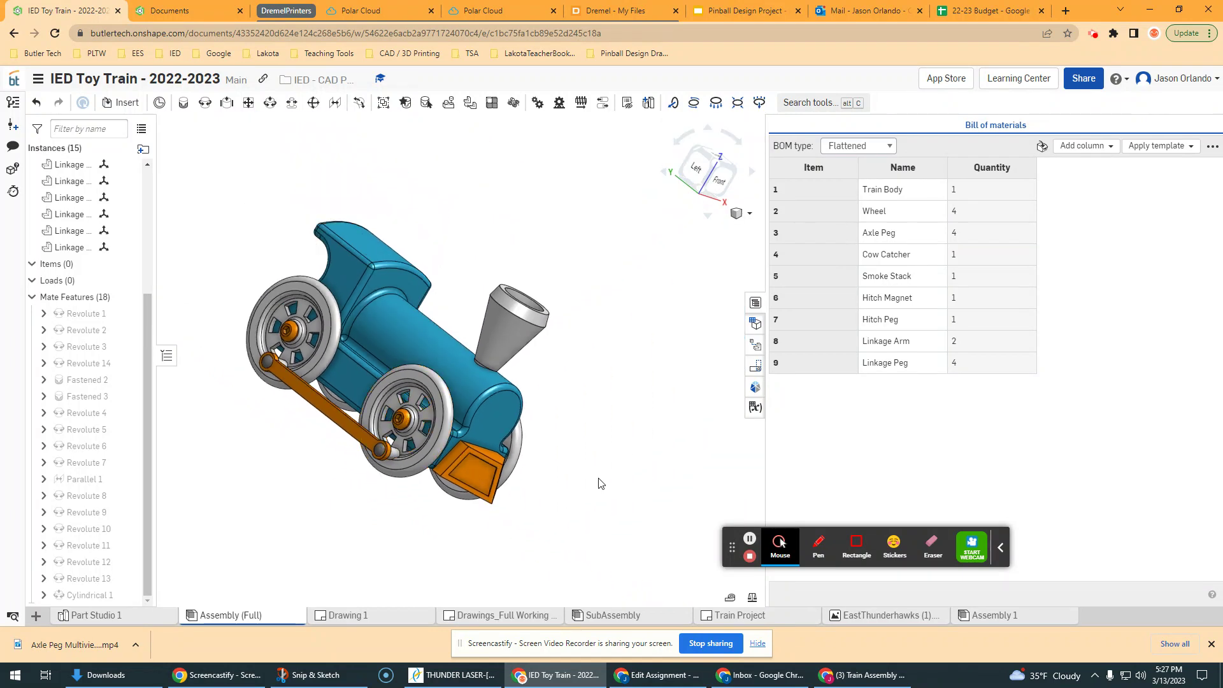
right_click_drag(601, 483, 556, 479)
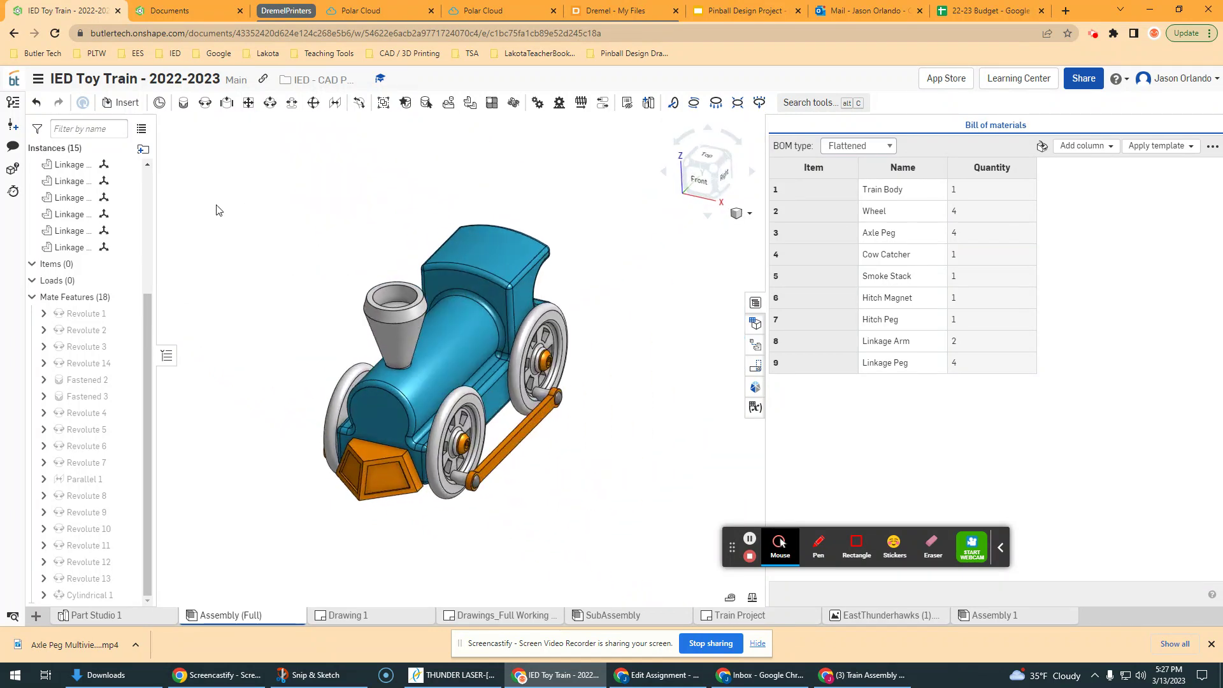
left_click(272, 104)
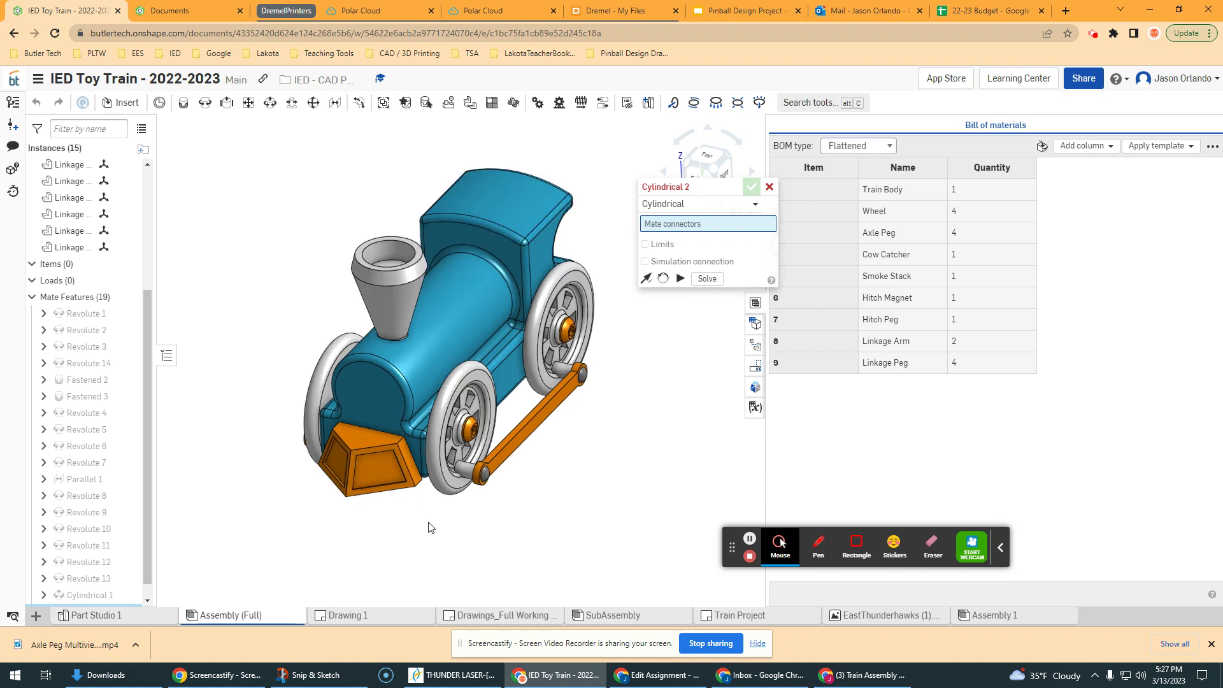
scroll(425, 520, "up", 5)
scroll(506, 416, "up", 2)
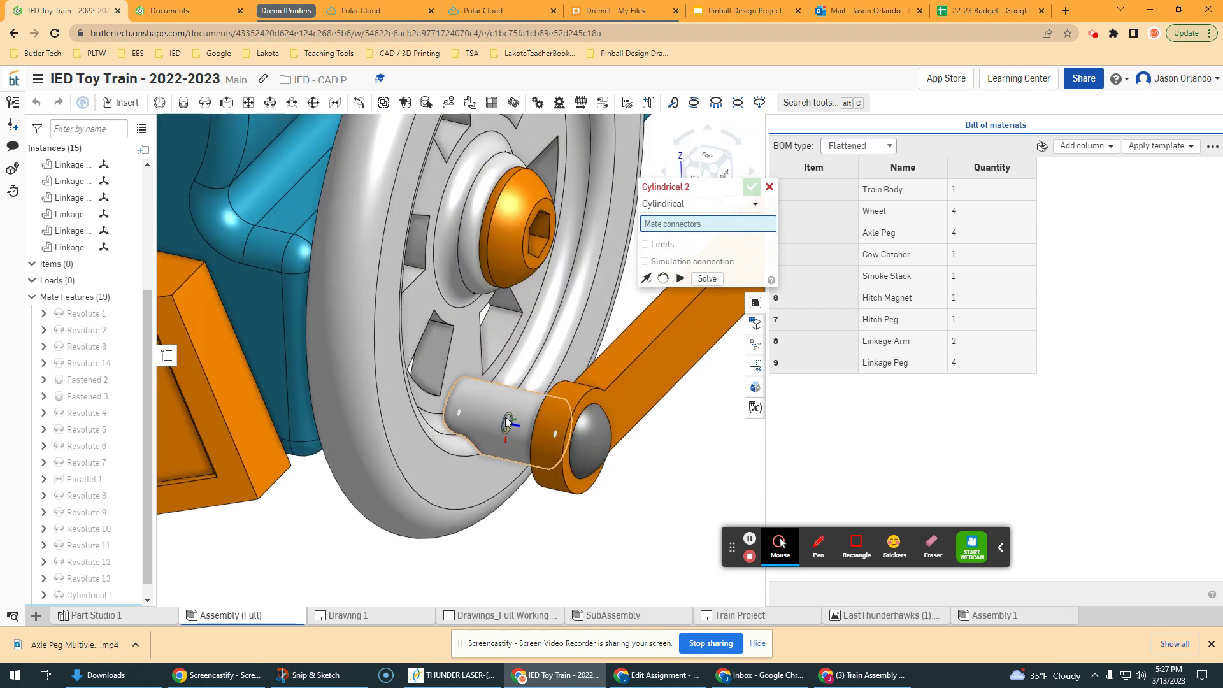
scroll(458, 485, "down", 5)
left_click(412, 539)
right_click_drag(450, 544, 460, 534)
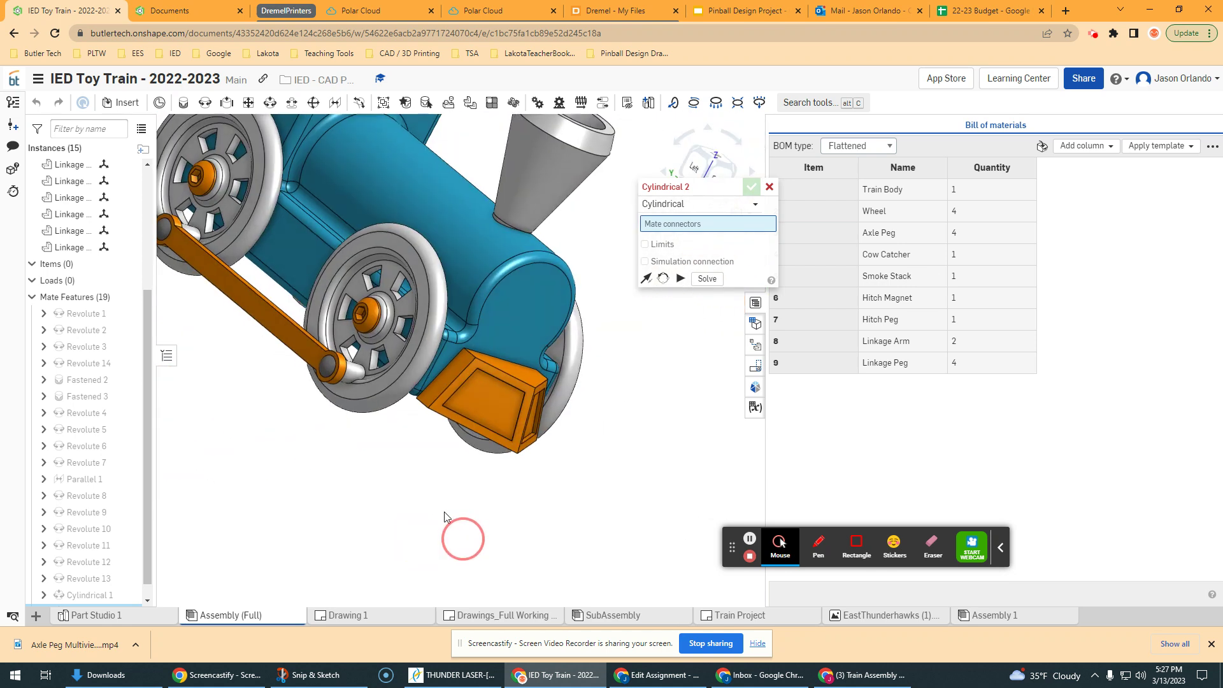
scroll(361, 379, "up", 4)
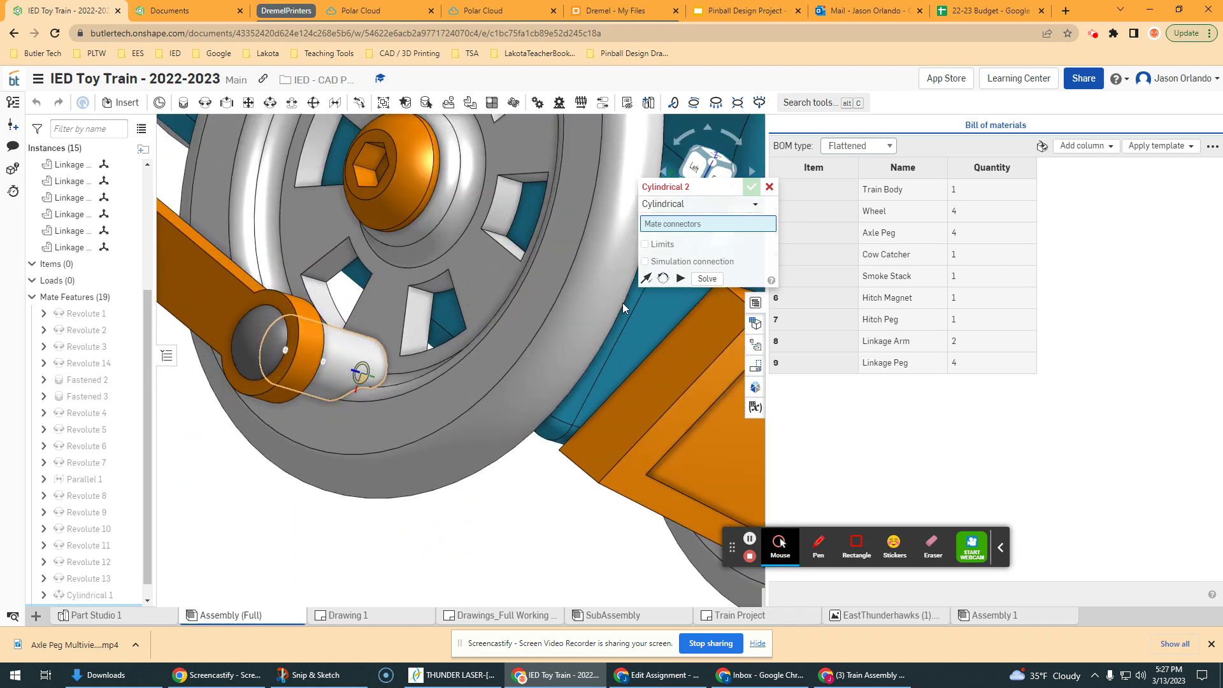
left_click(769, 187)
Rotate the front wheel through several positions to check how the linkage arms move on both sides of the train
scroll(202, 526, "down", 5)
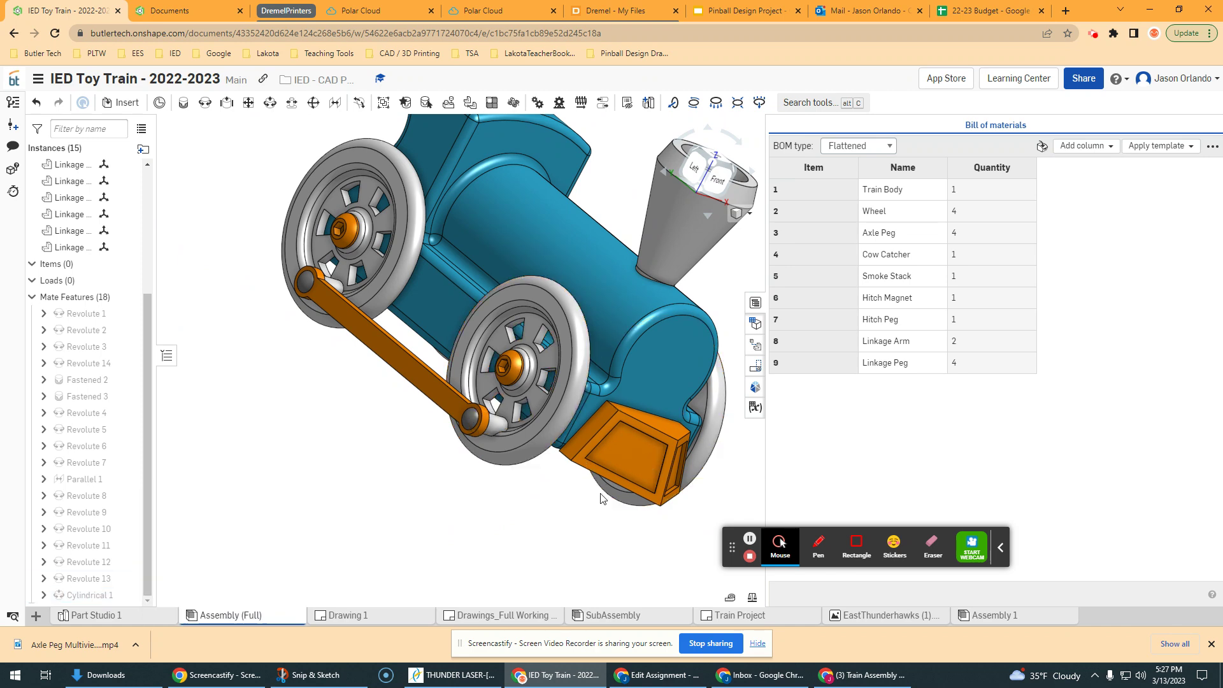
right_click_drag(547, 497, 514, 333)
left_click(524, 286)
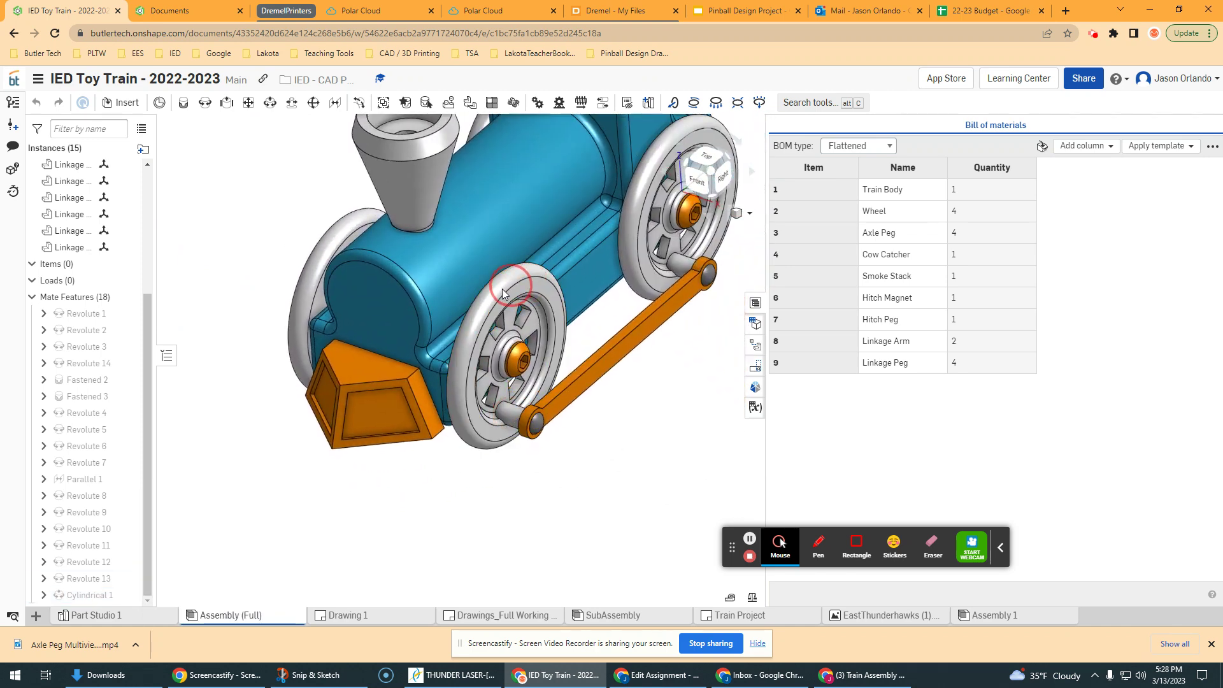
left_click_drag(503, 290, 491, 414)
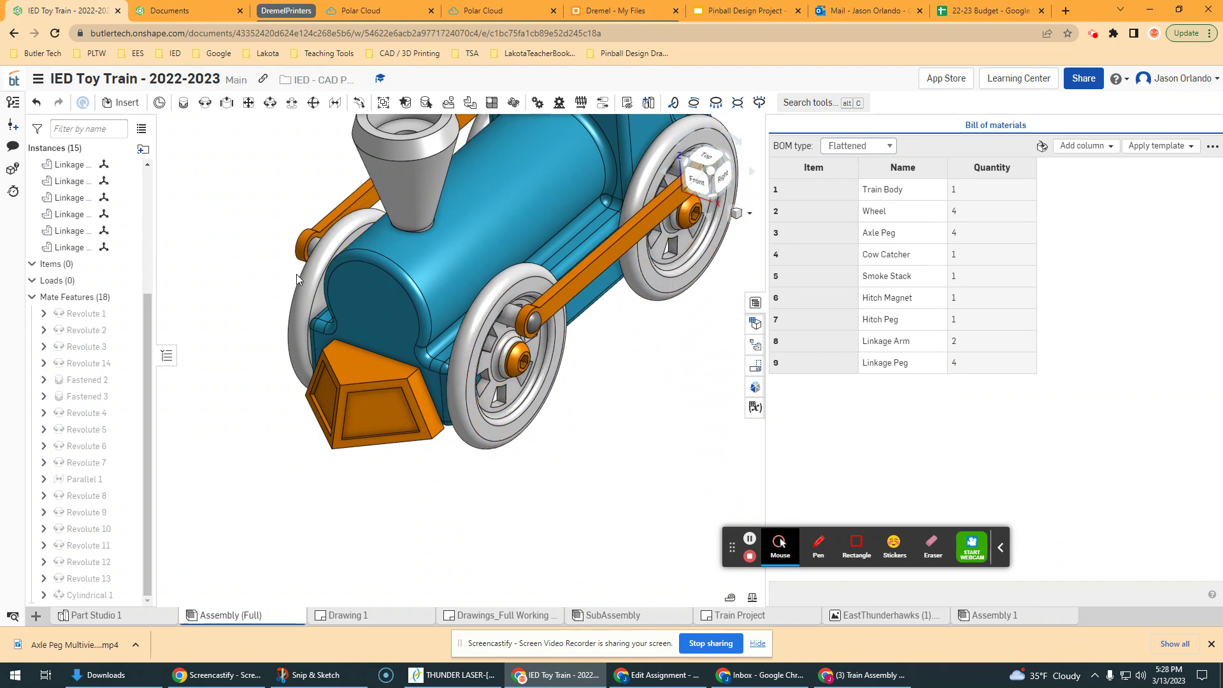
scroll(579, 369, "down", 3)
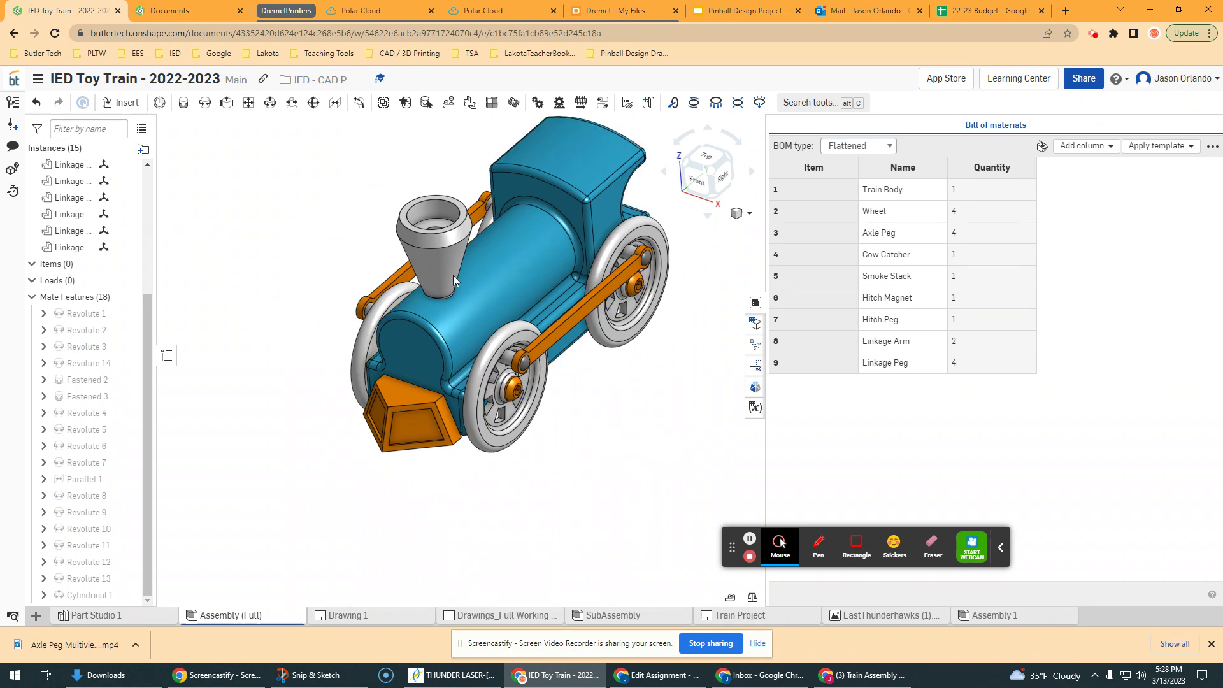
mouse_move(491, 382)
left_mouse_down()
mouse_move(497, 414)
mouse_move(497, 350)
mouse_move(501, 369)
left_mouse_up()
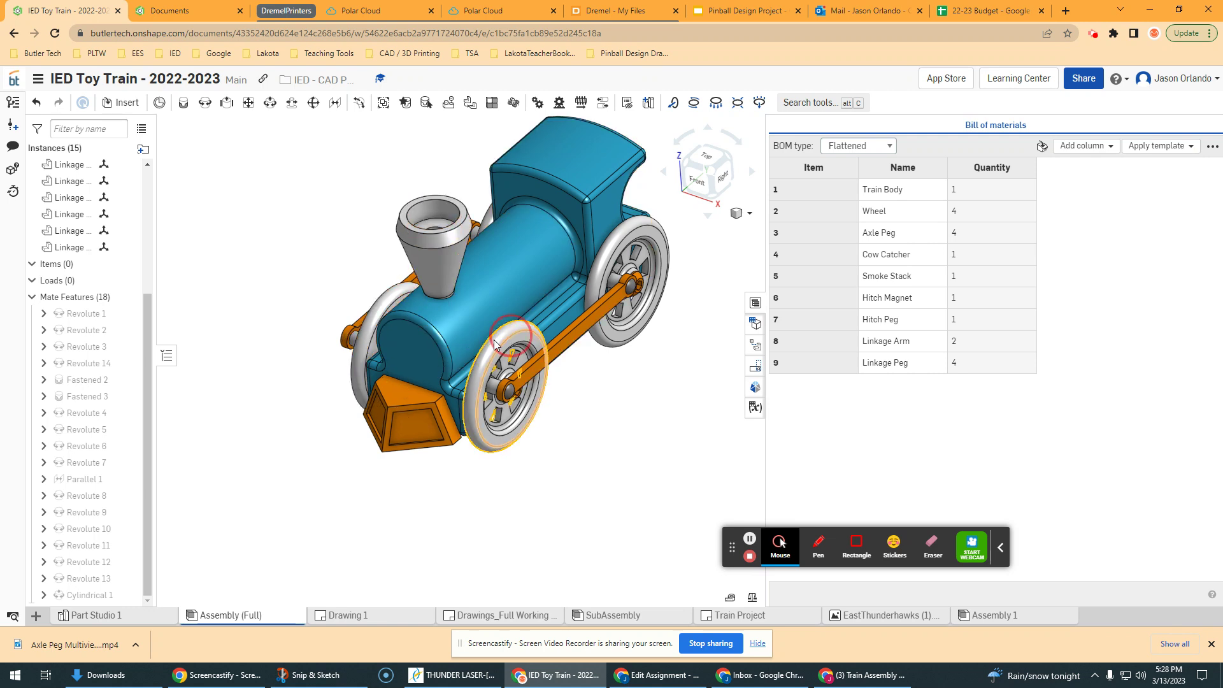
left_click_drag(487, 362, 382, 315)
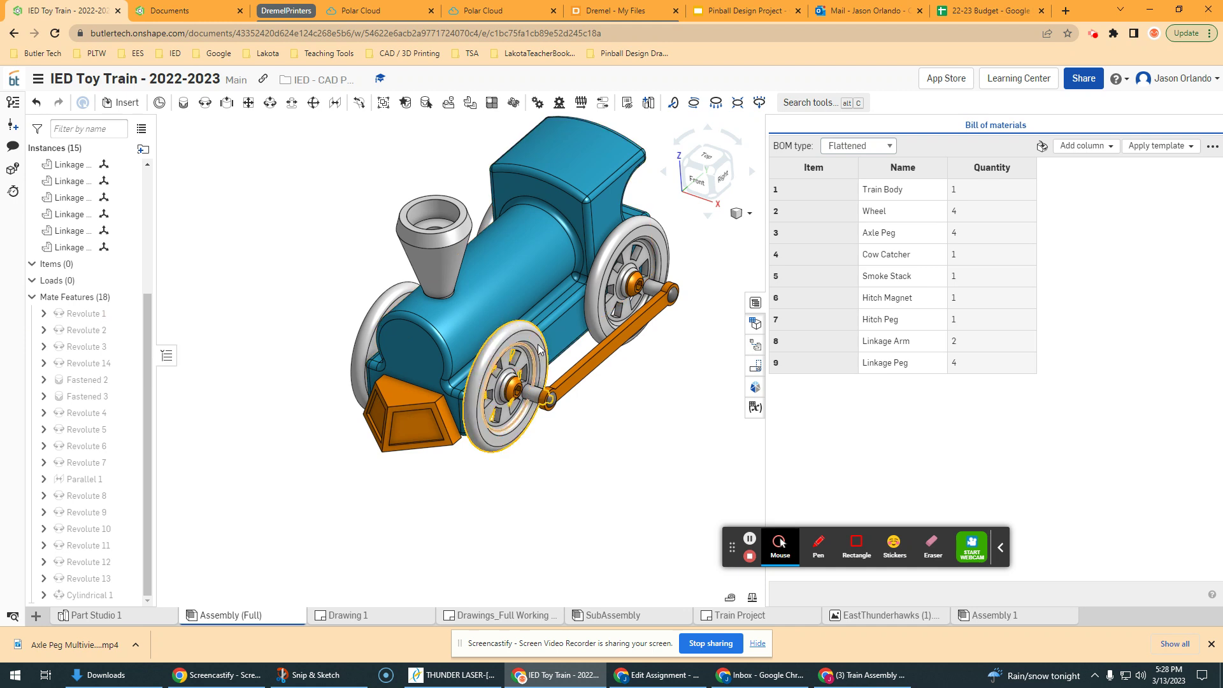
mouse_move(95, 315)
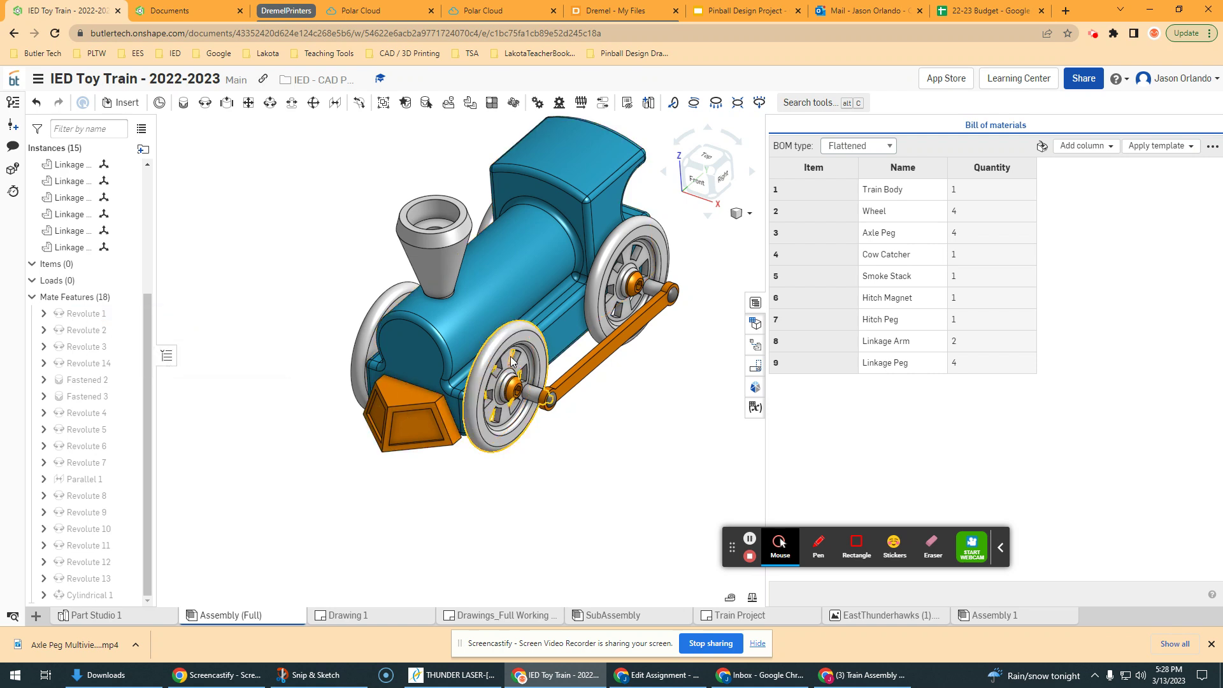
right_click(86, 316)
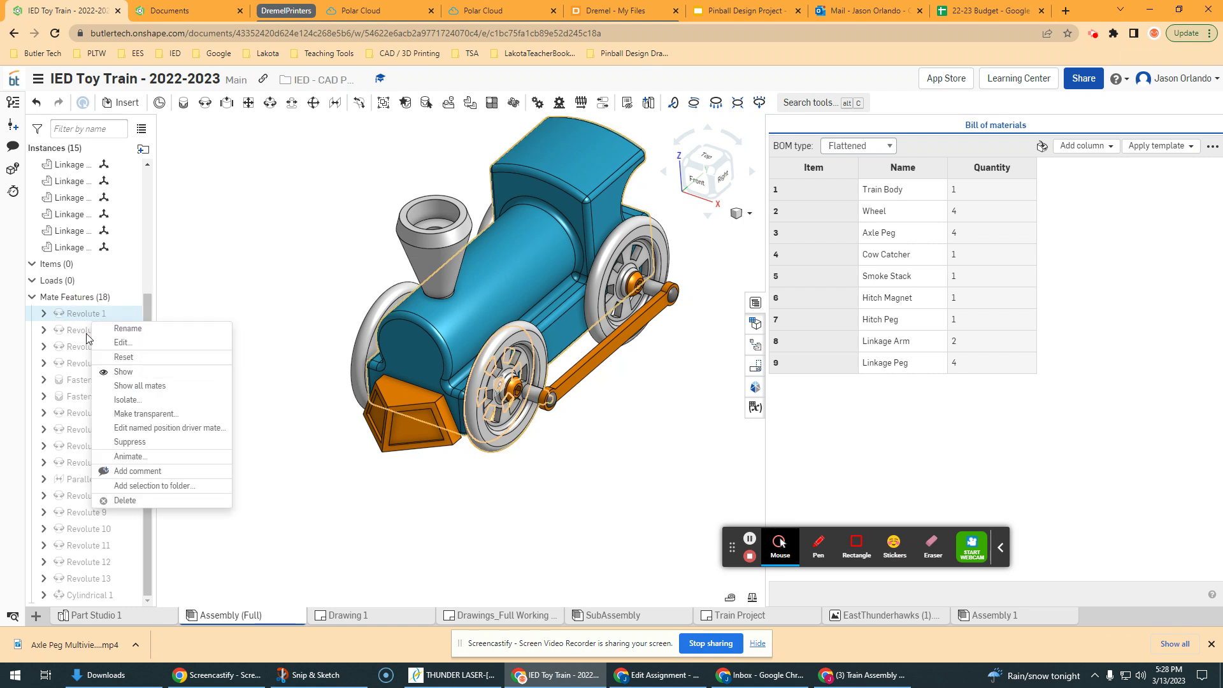
left_click(157, 458)
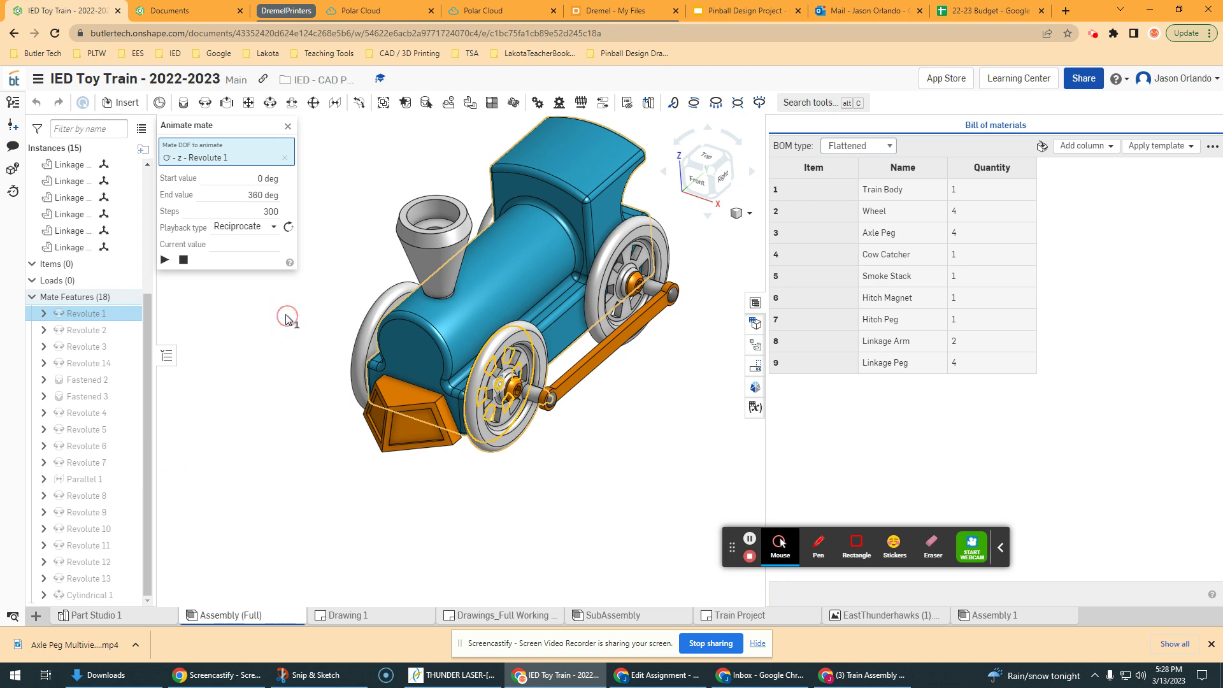
left_click(288, 127)
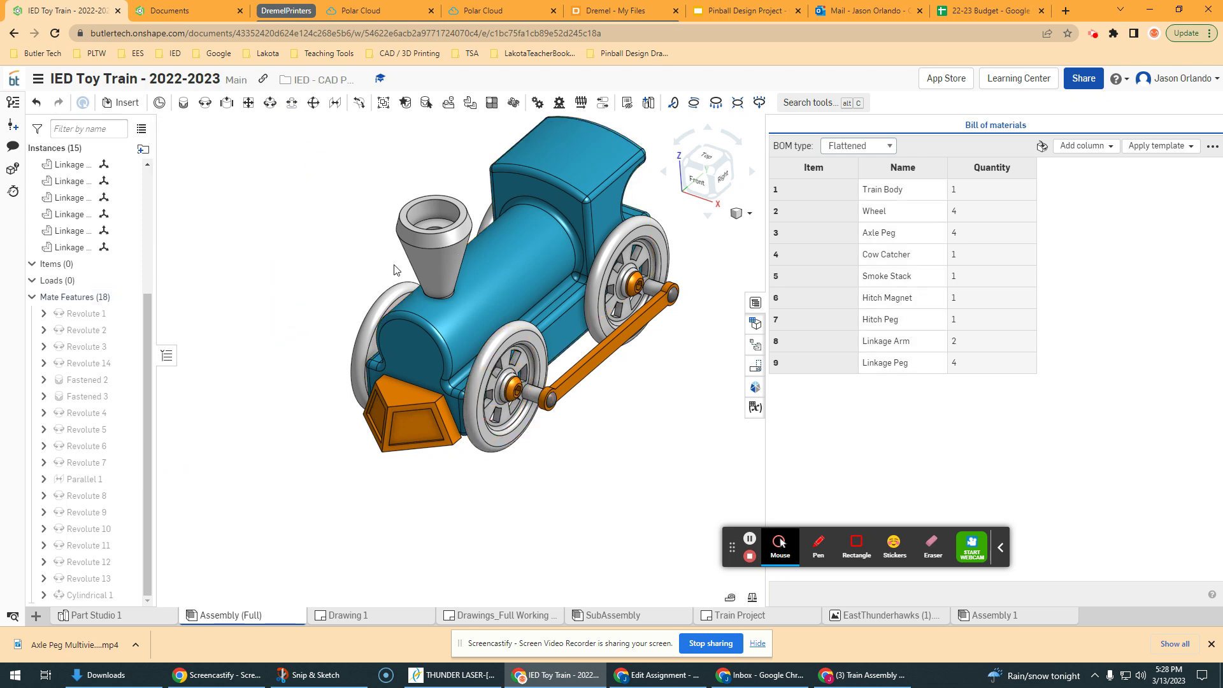
right_click(89, 316)
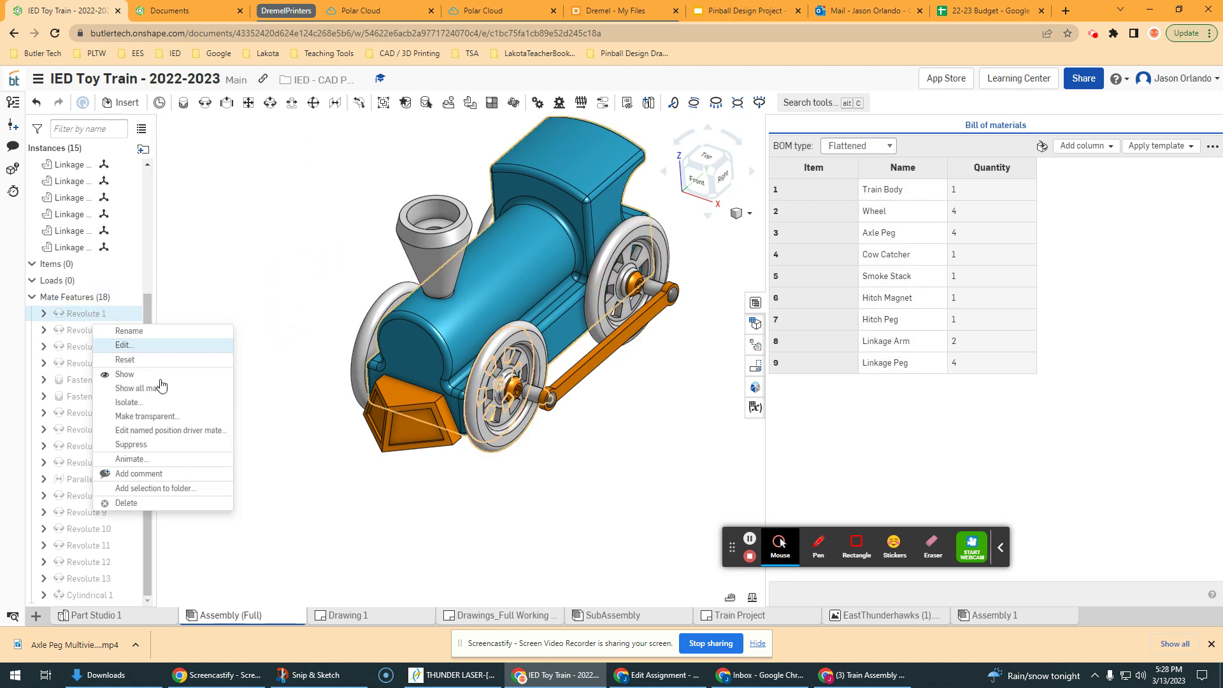
left_click(233, 256)
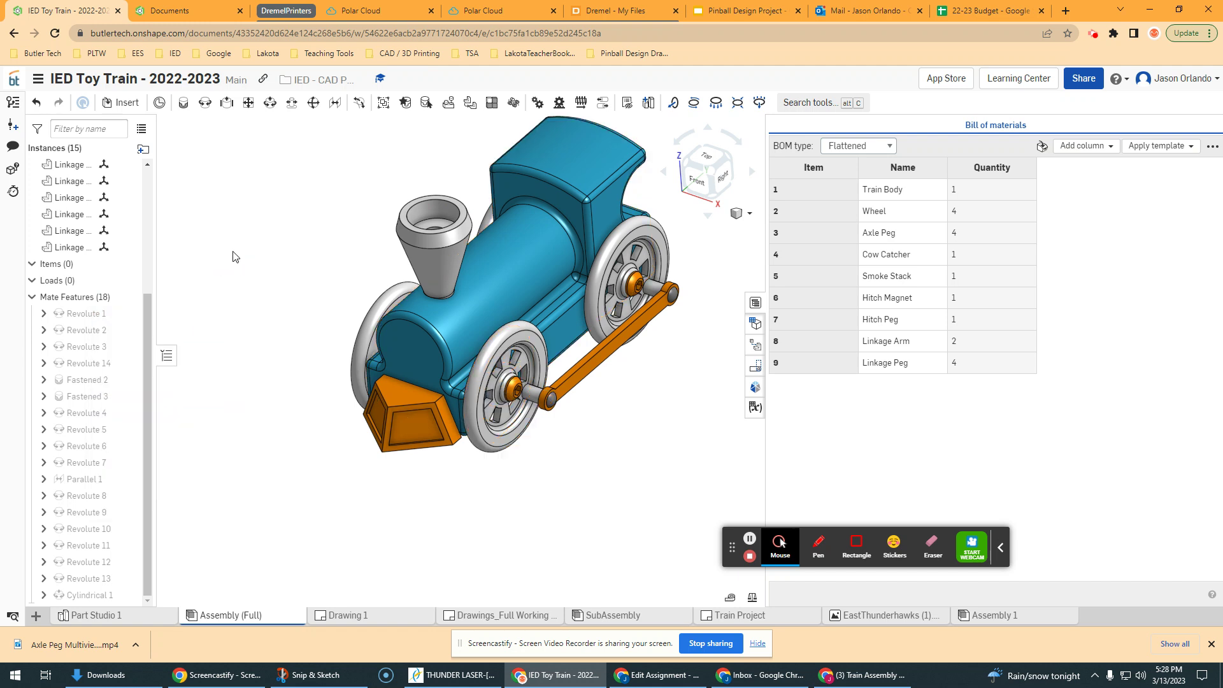
Animate the Revolute 1 mate with Loop playback and reverse its rotation direction
right_click(94, 318)
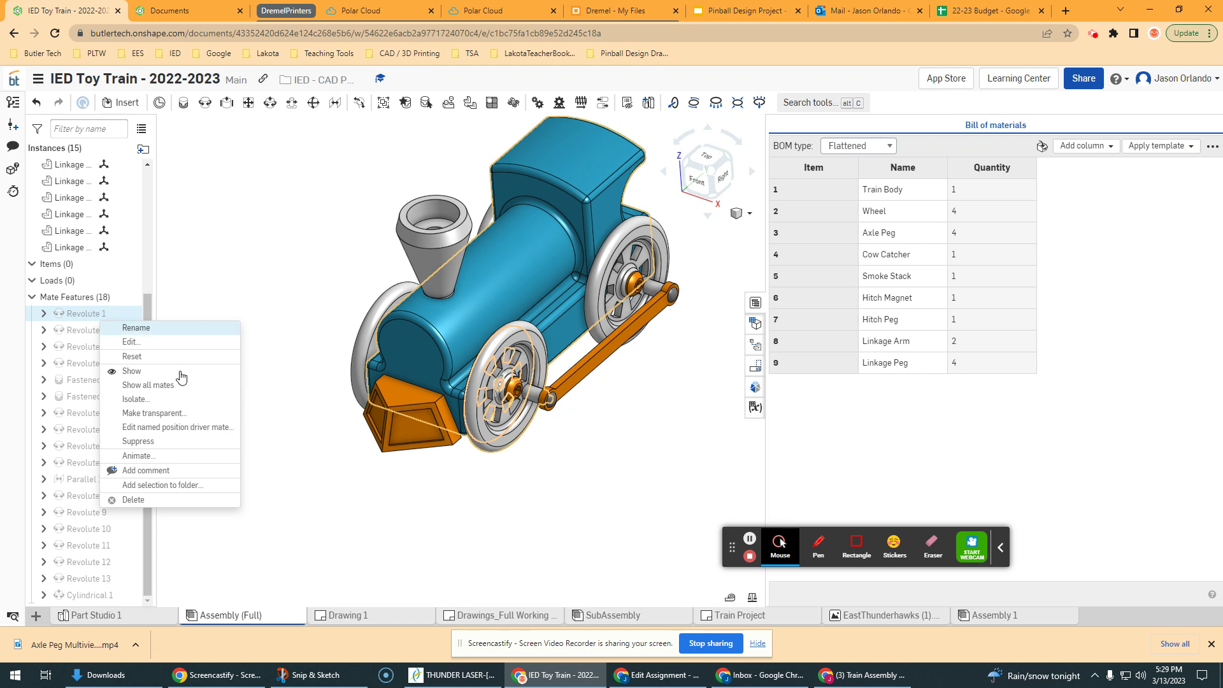
left_click(159, 456)
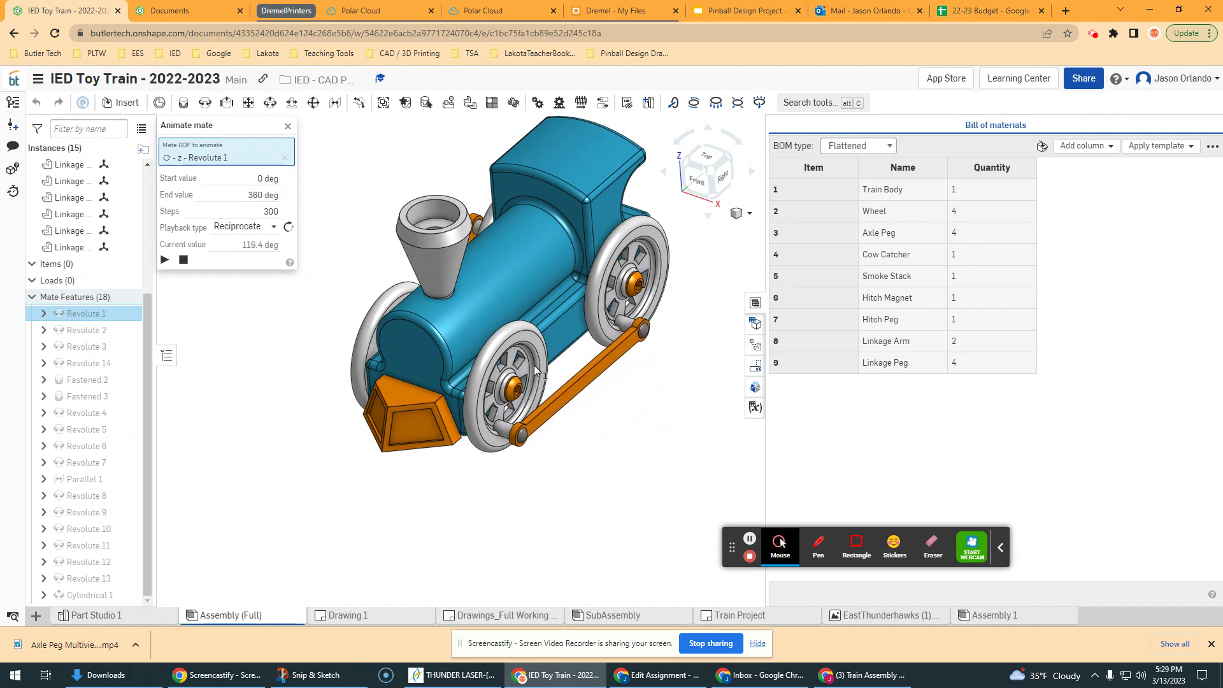
left_click(274, 228)
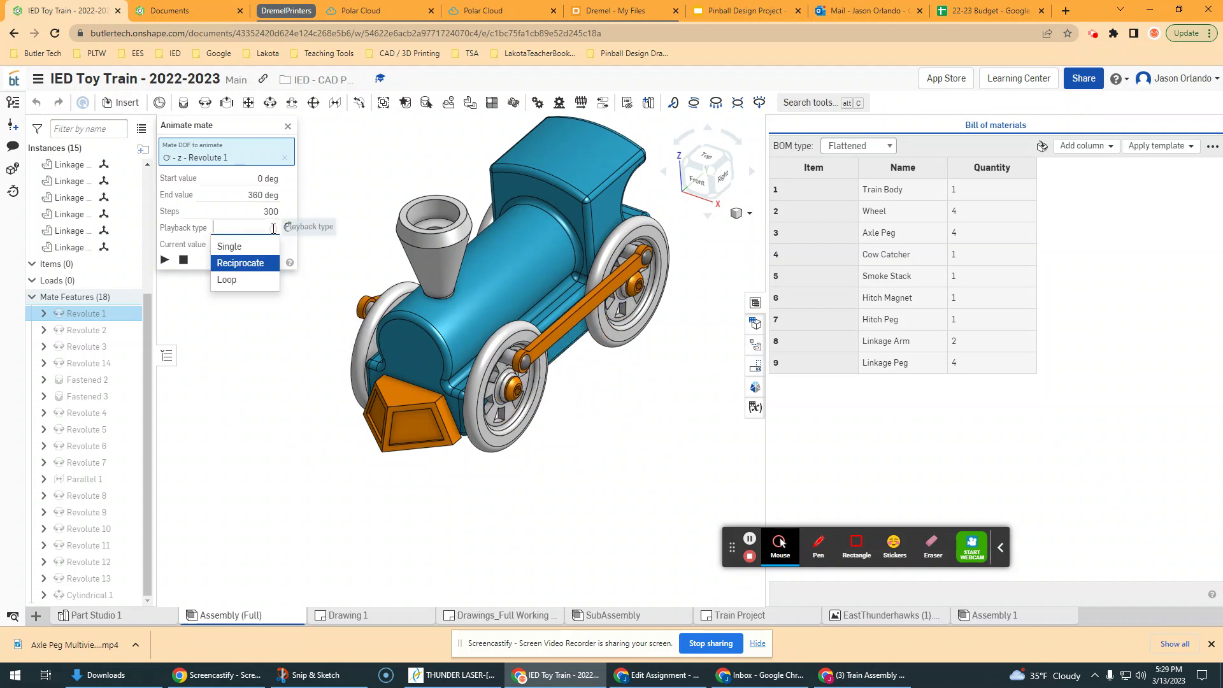
left_click(229, 281)
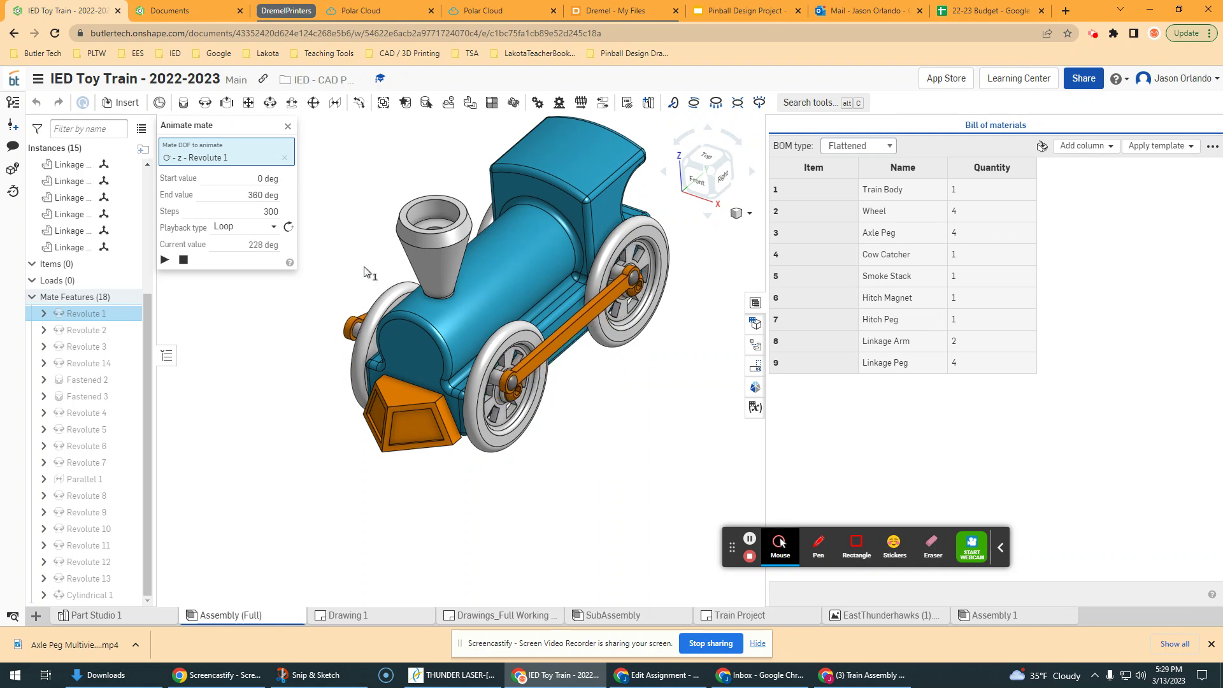
left_click(287, 228)
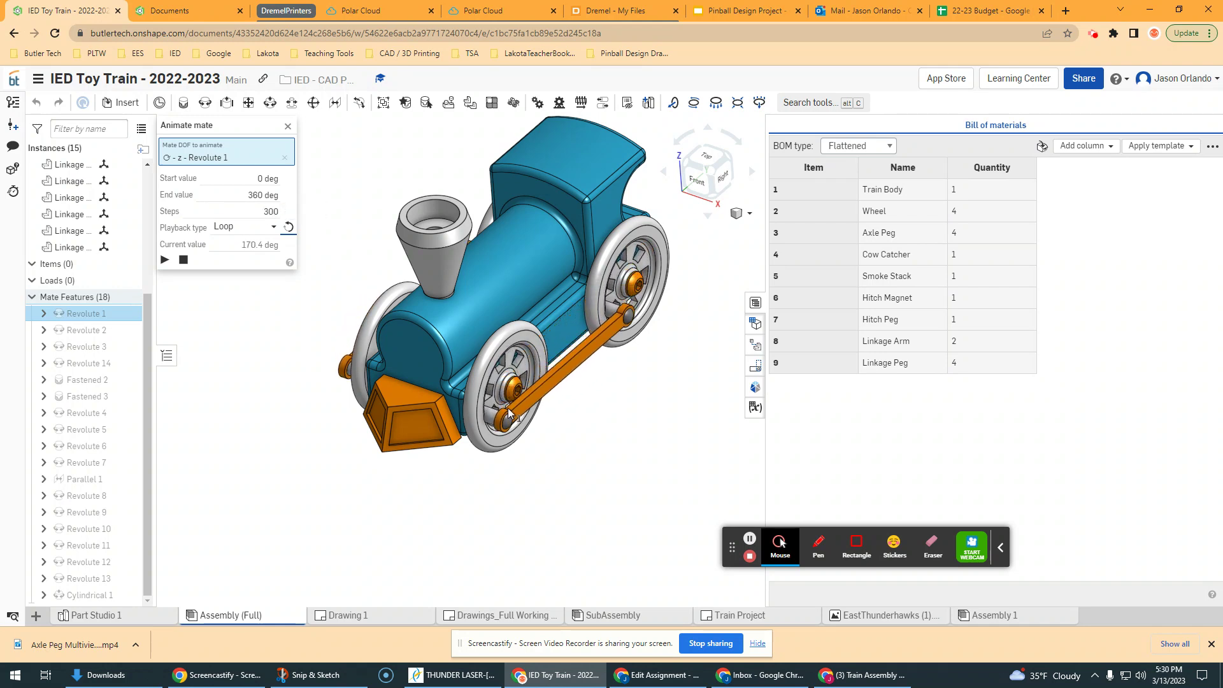
Play the Revolute 1 animation with 100 steps, and again with 50 steps to speed it up
left_click(269, 211)
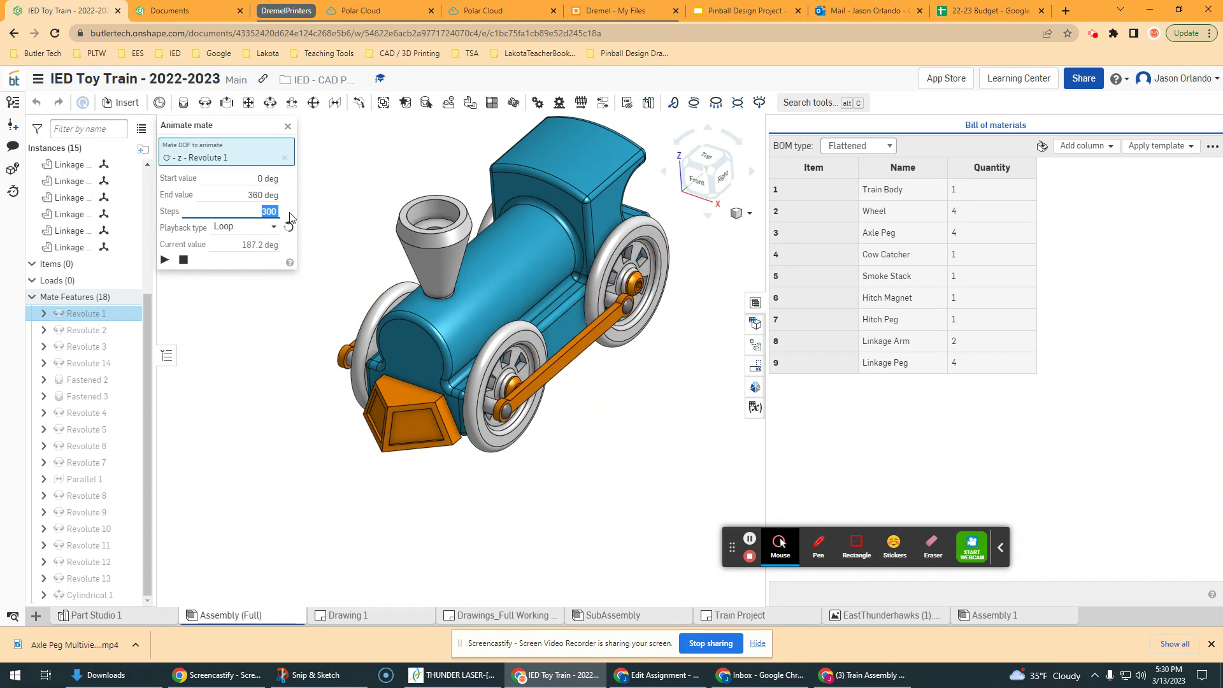
type("1")
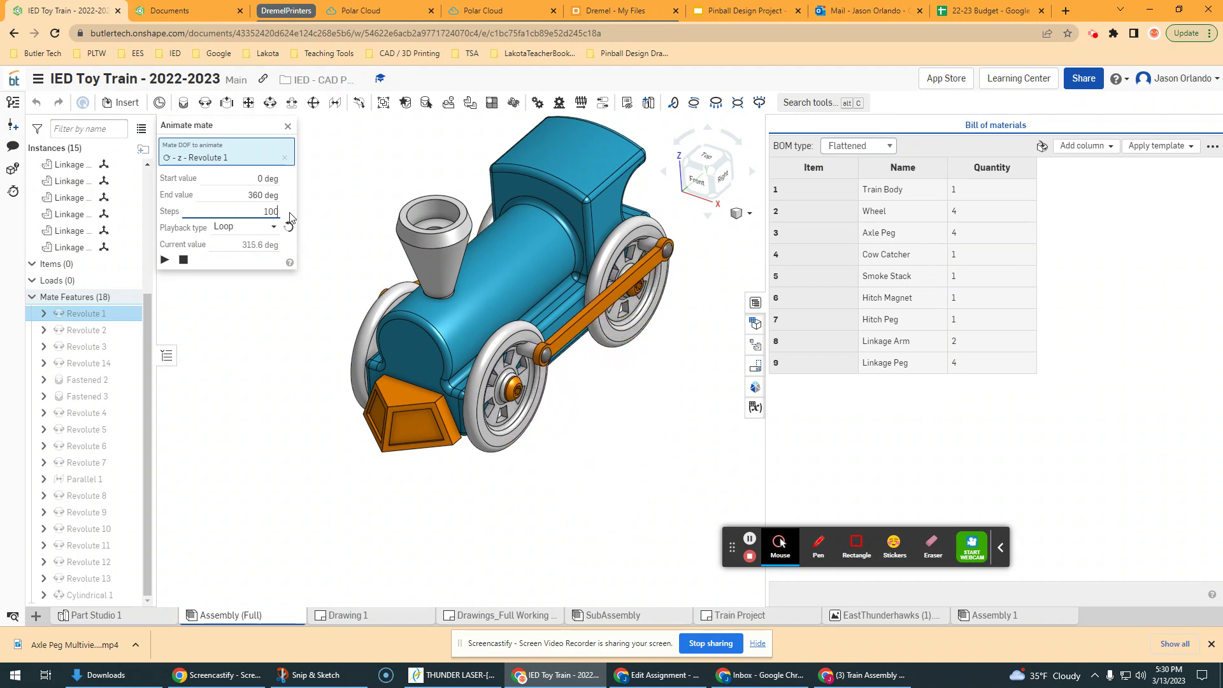
key("Return")
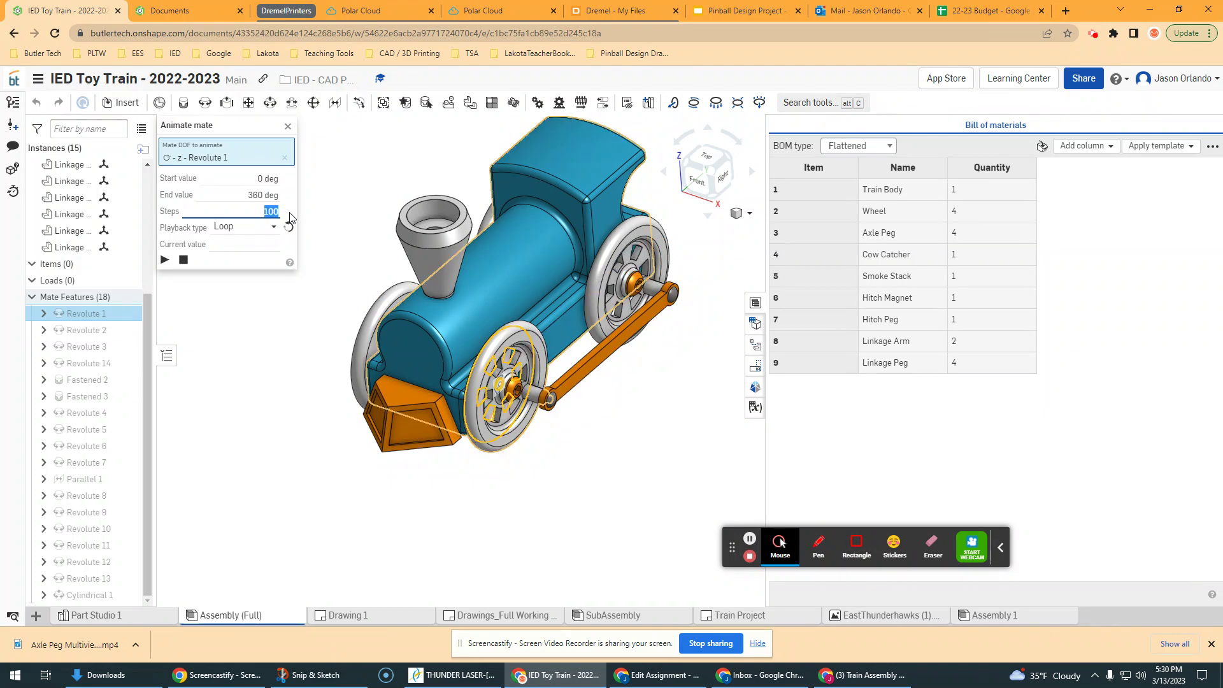
left_click(164, 260)
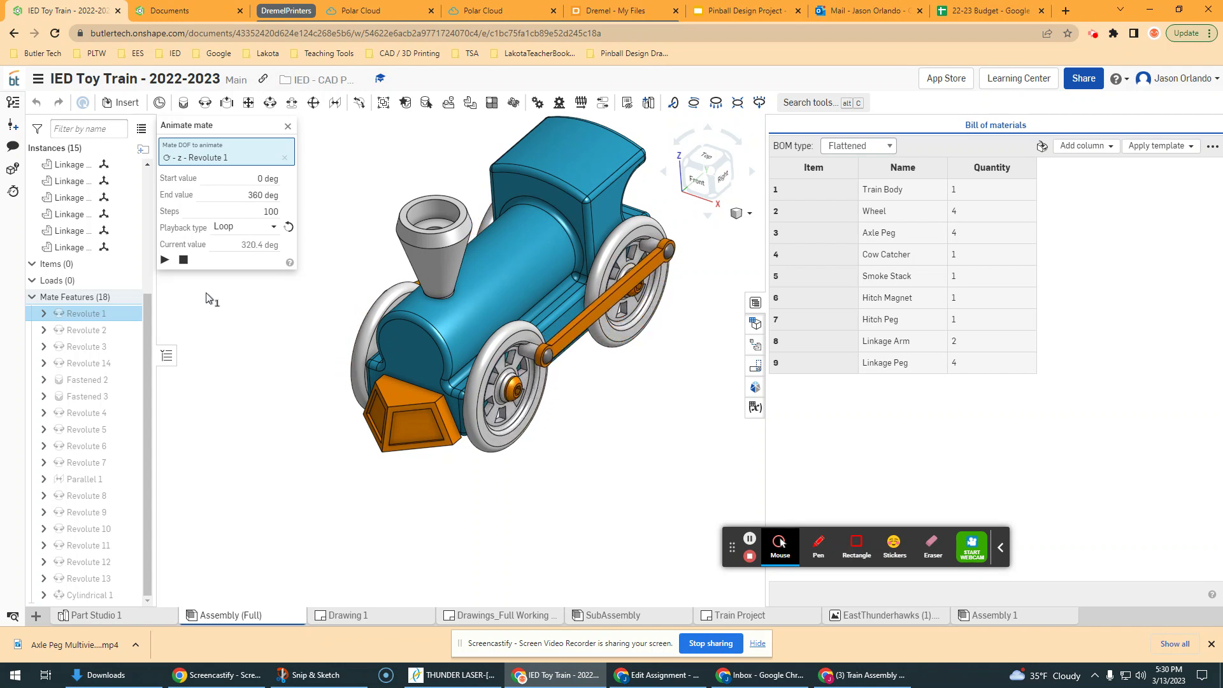
left_click(371, 217)
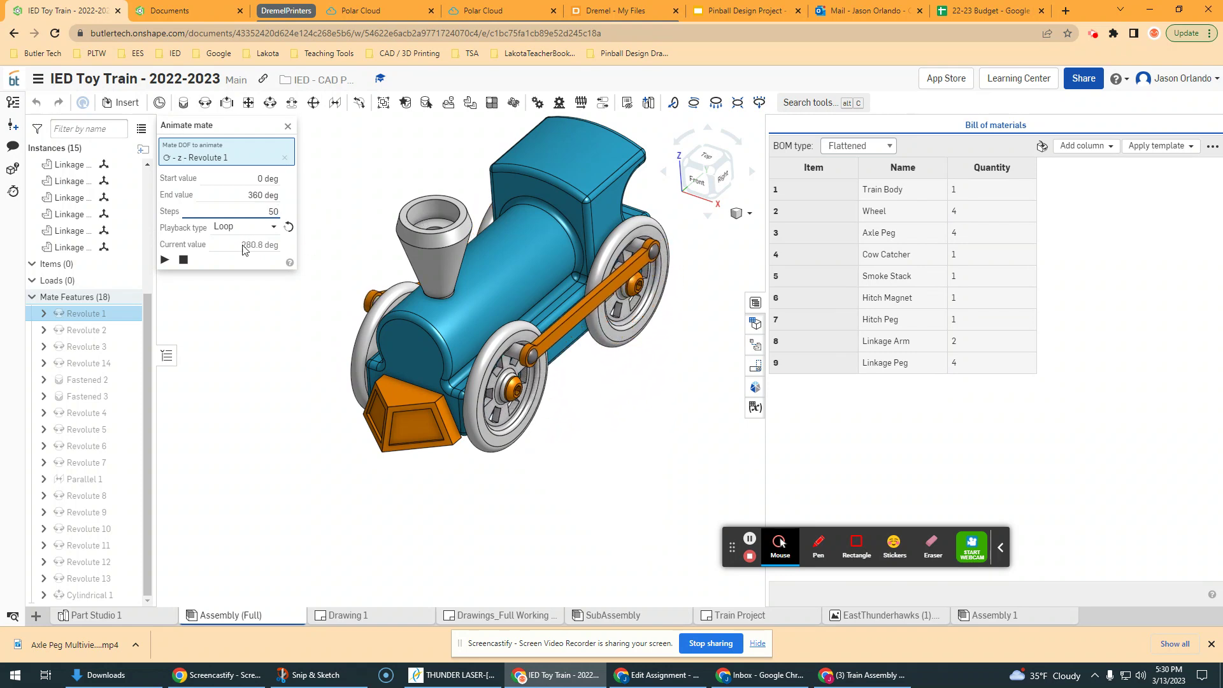
left_click(164, 260)
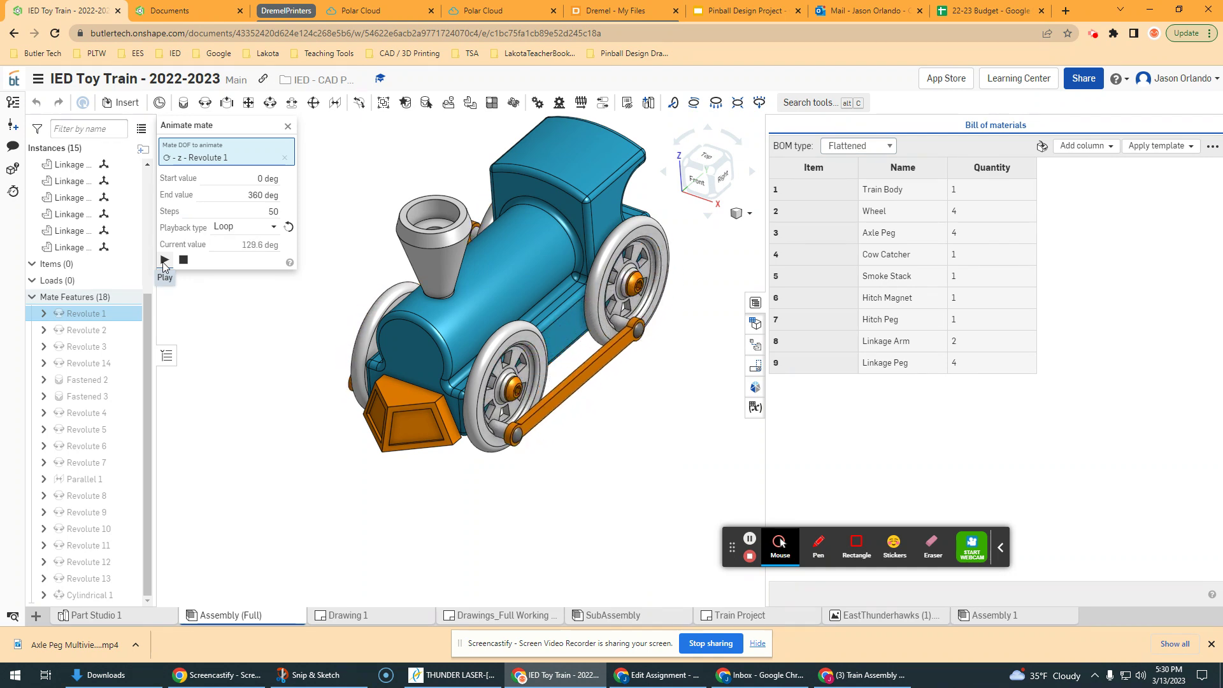
Play the looping Revolute 1 animation with 10 steps, then close the mate animation
left_click(259, 212)
type("10")
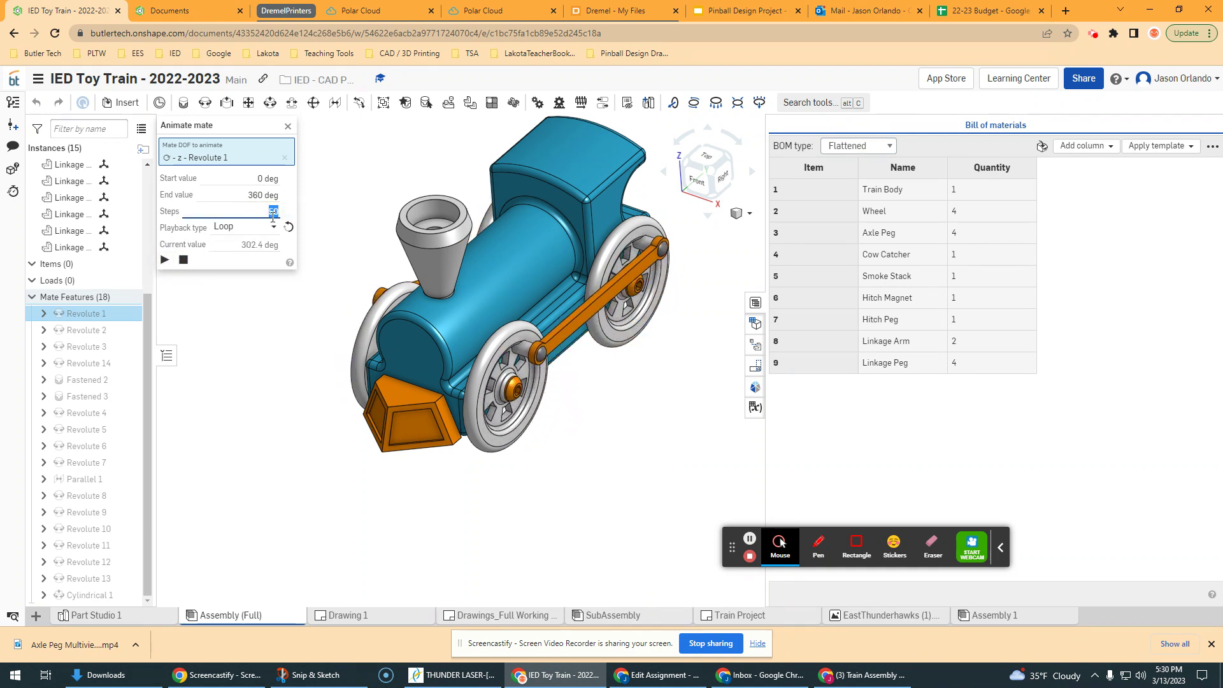
left_click(167, 261)
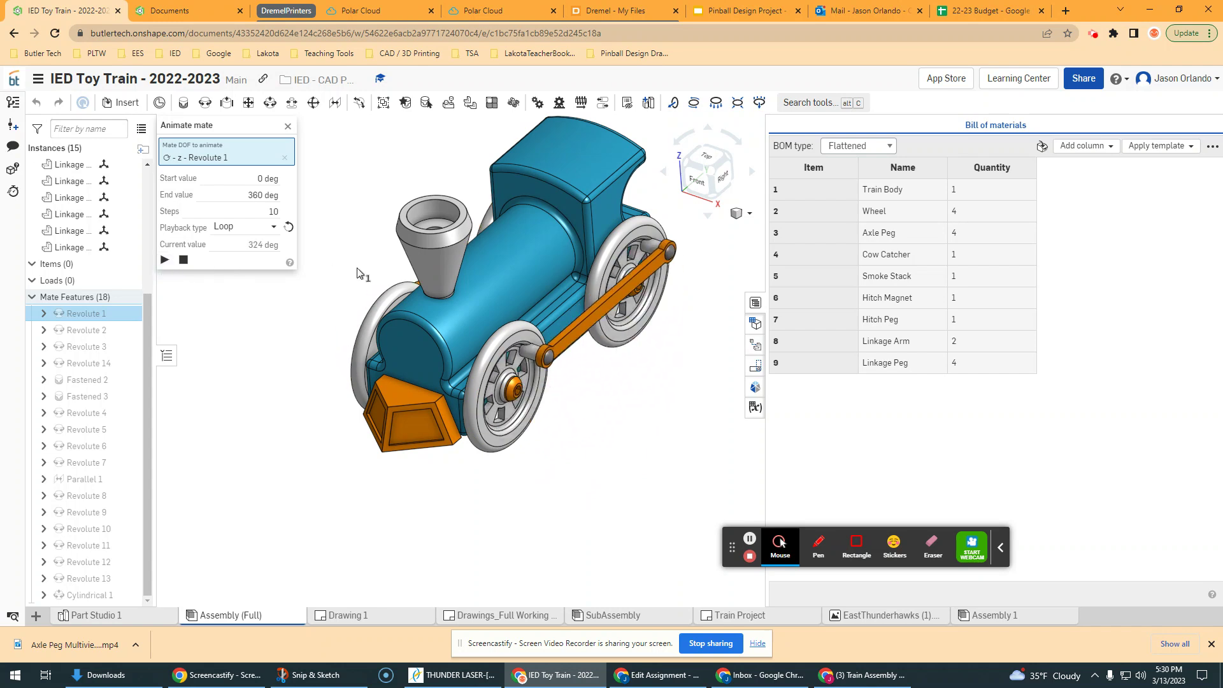
middle_click_drag(359, 273, 400, 351)
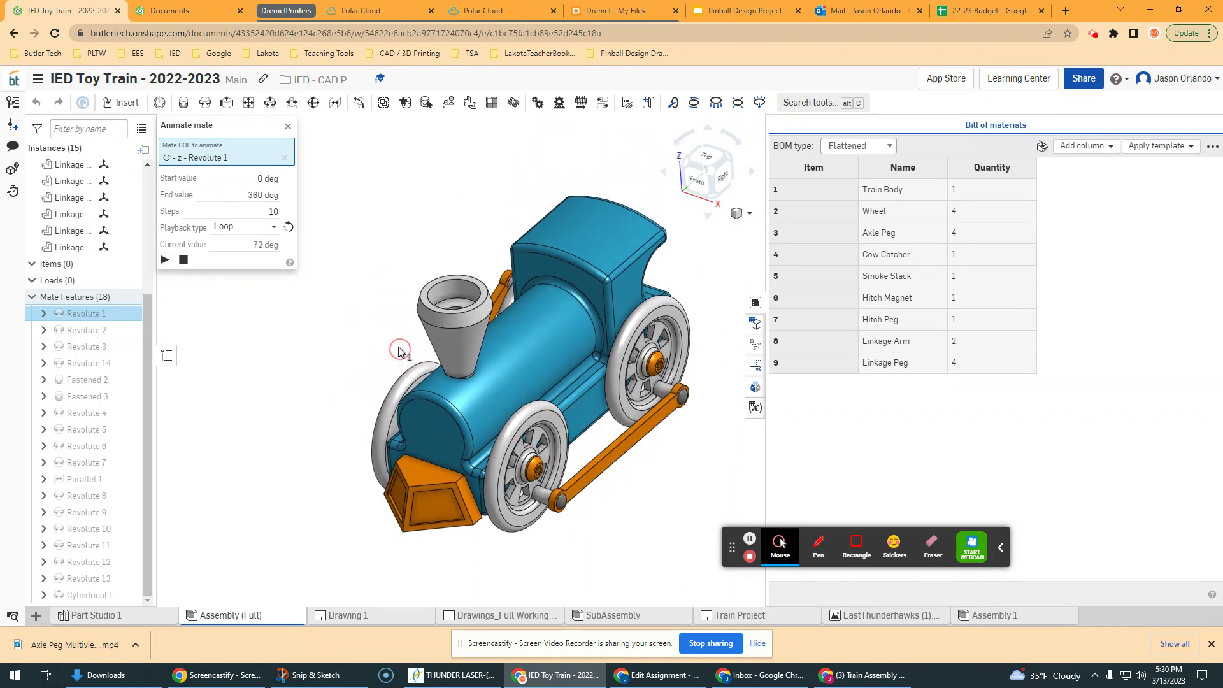
scroll(370, 328, "up", 2)
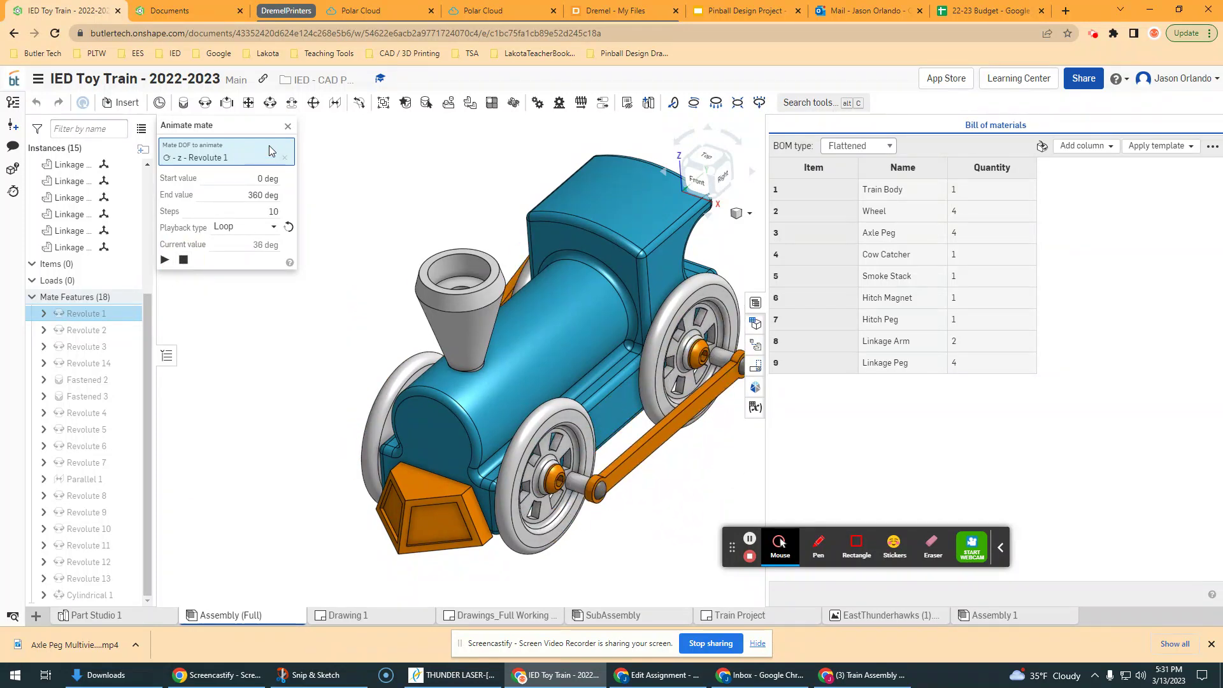
left_click(288, 128)
Turn the front wheel by hand and examine the linkage arm's motion from the side and from above
right_click_drag(293, 382, 246, 360)
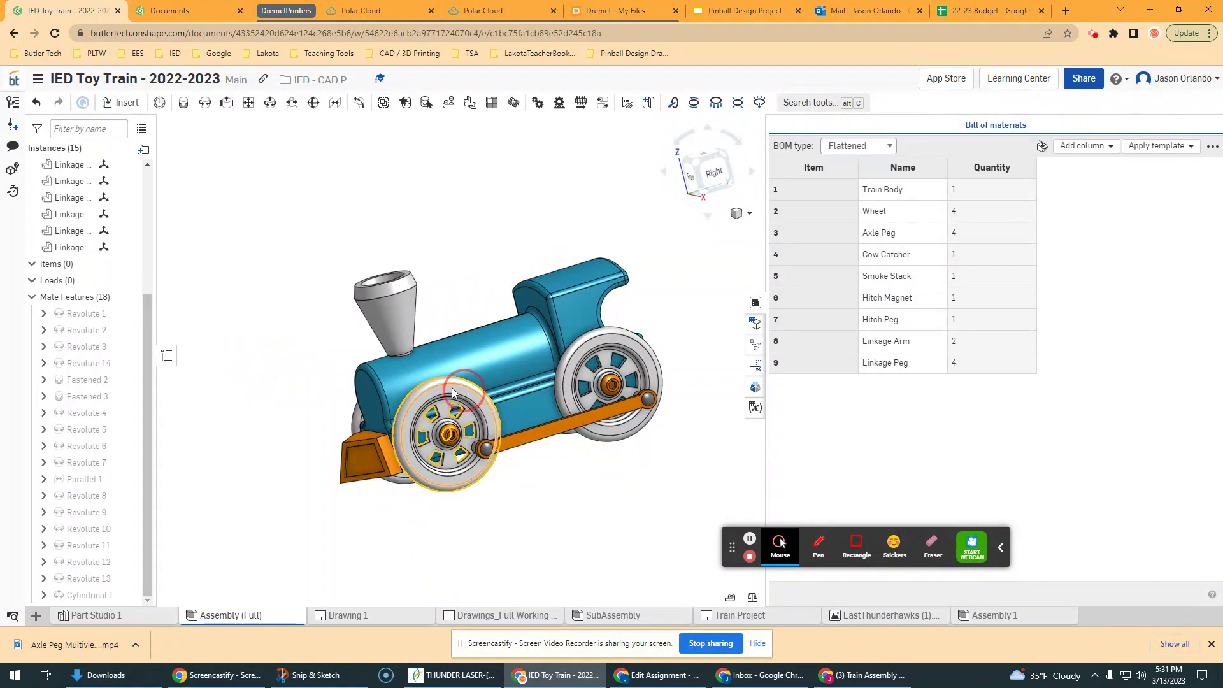
right_click_drag(408, 403, 300, 346)
right_click_drag(475, 423, 500, 445)
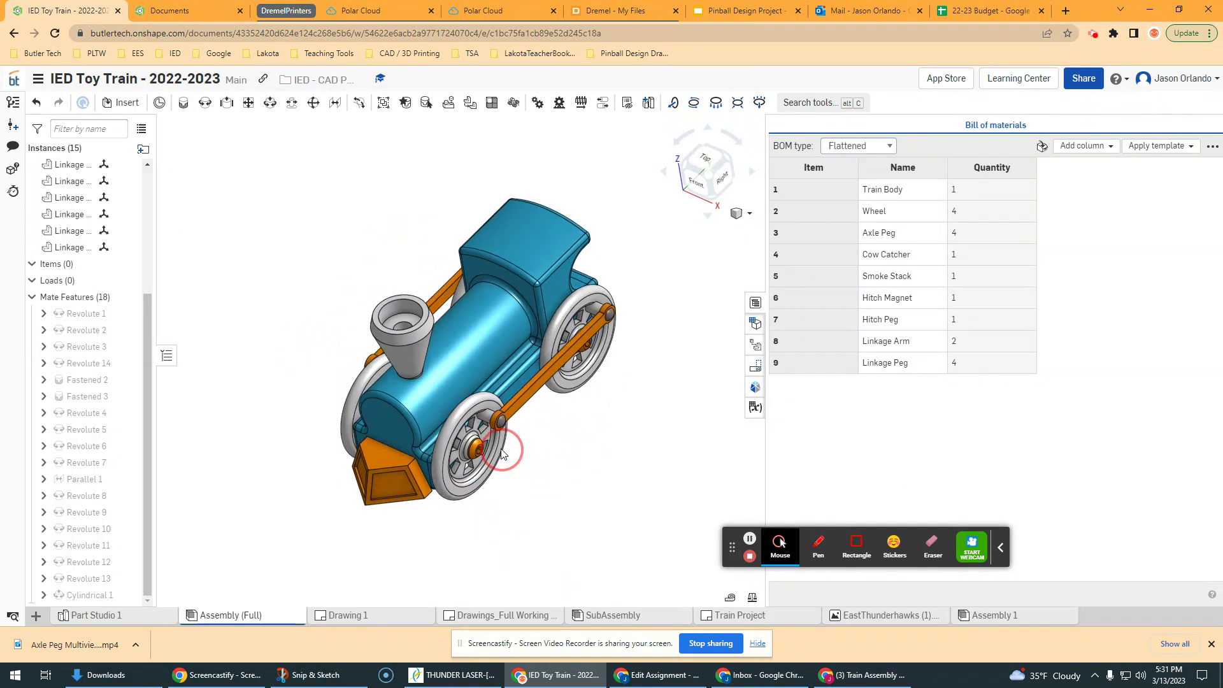
left_click_drag(476, 478, 486, 361)
right_click_drag(487, 360, 375, 303)
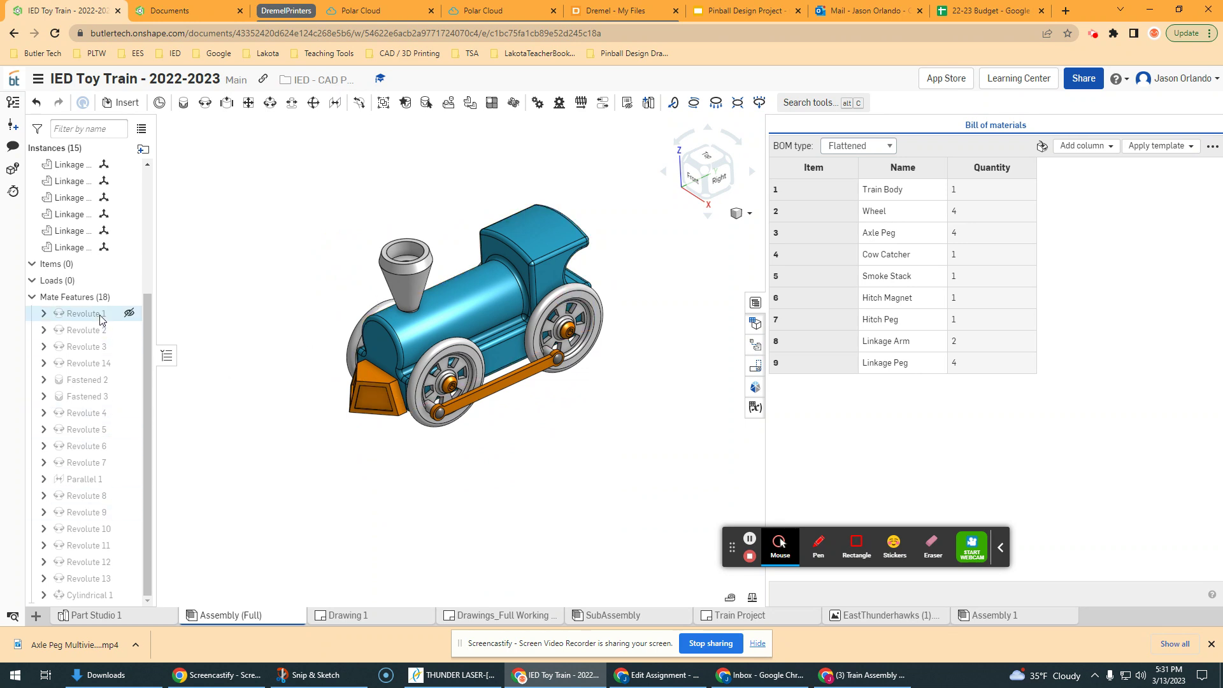
Rename the Revolute 1 mate feature as "Revolute Animate Here"
left_click(67, 297)
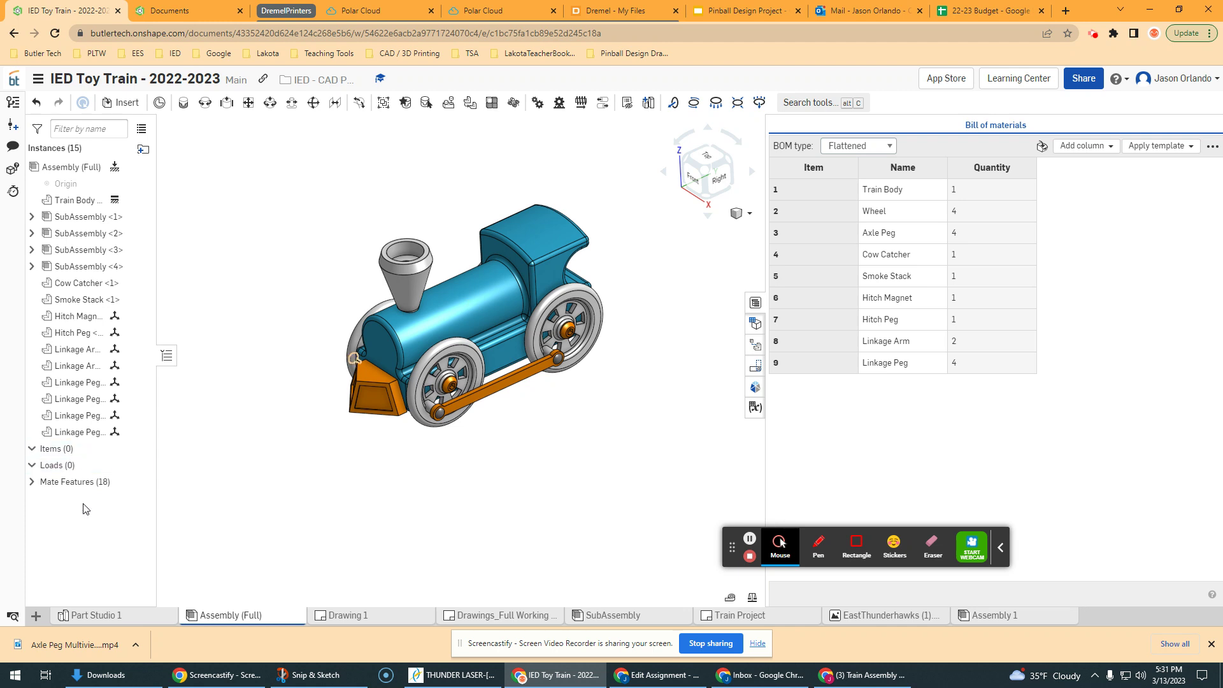
left_click(31, 482)
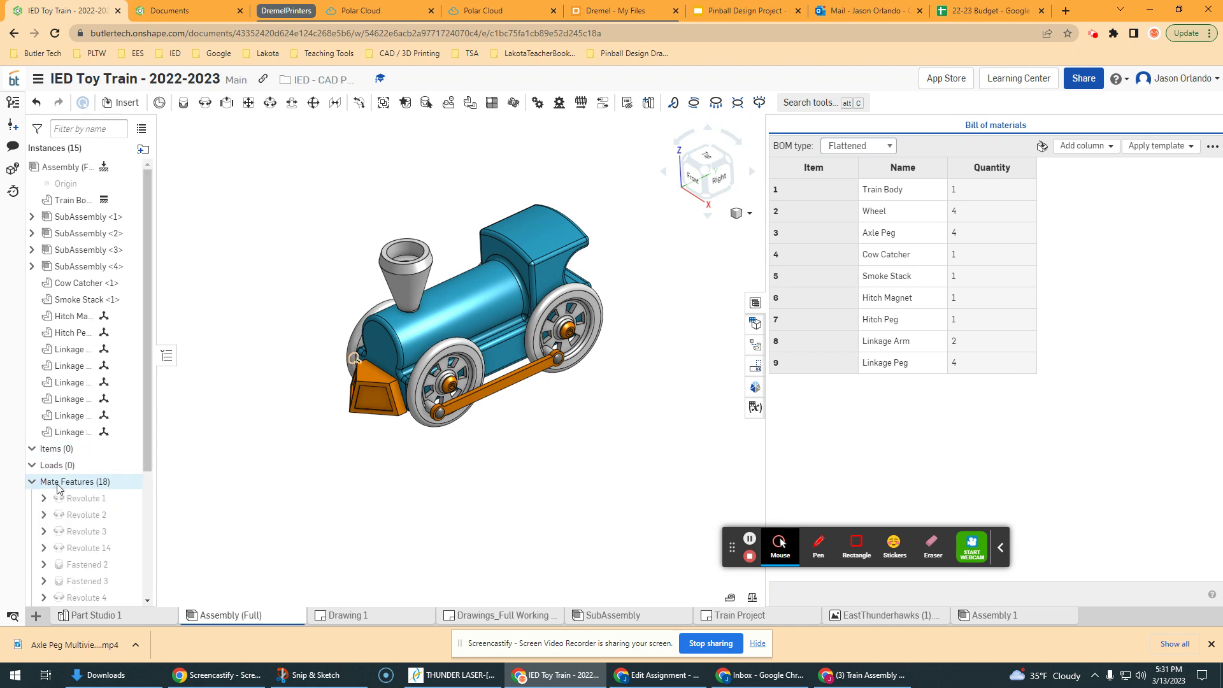
scroll(83, 494, "down", 1)
mouse_move(88, 438)
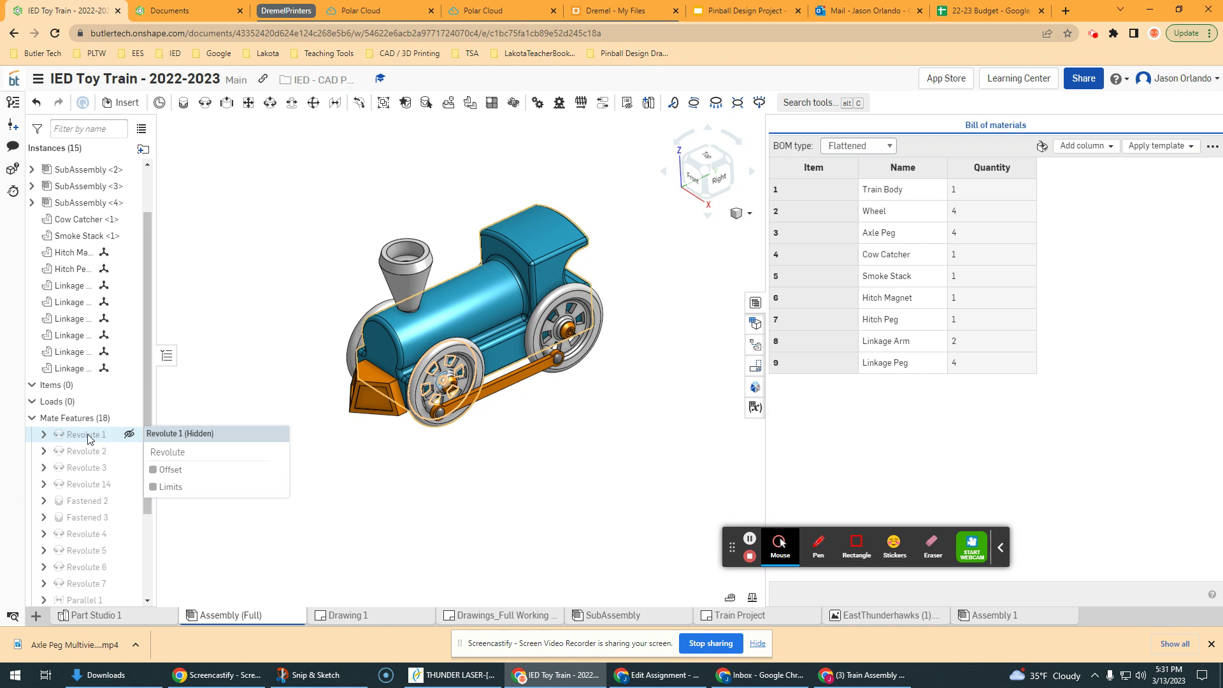
right_click(90, 439)
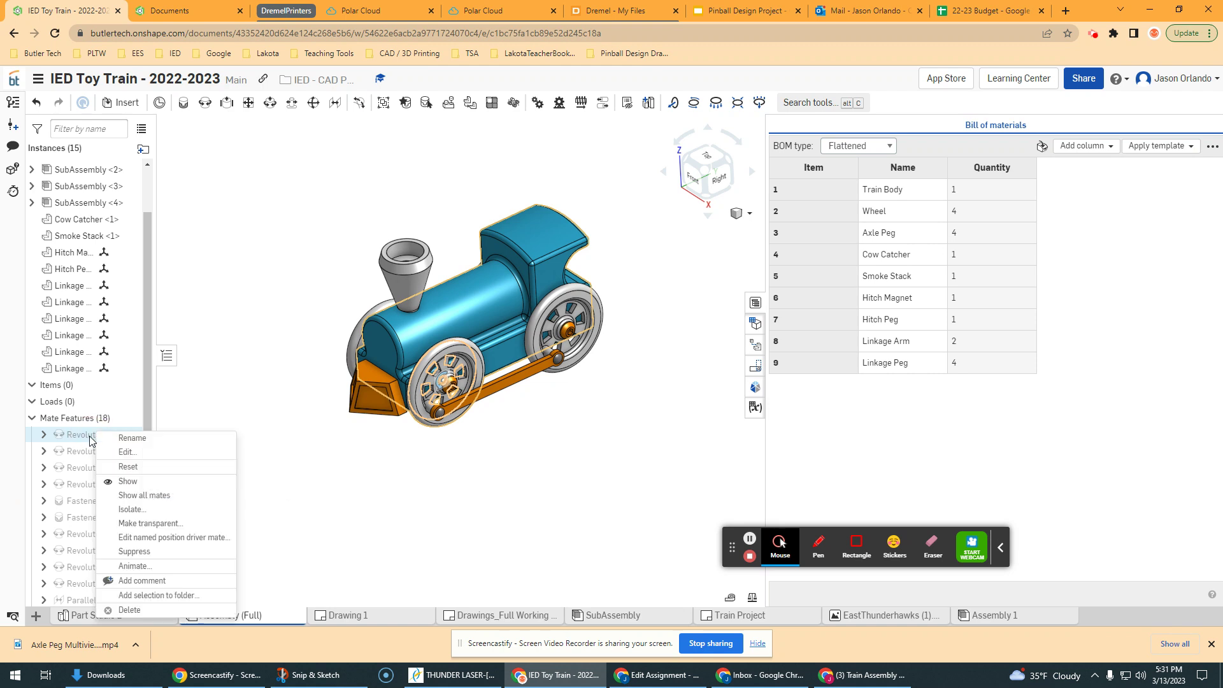
left_click(124, 435)
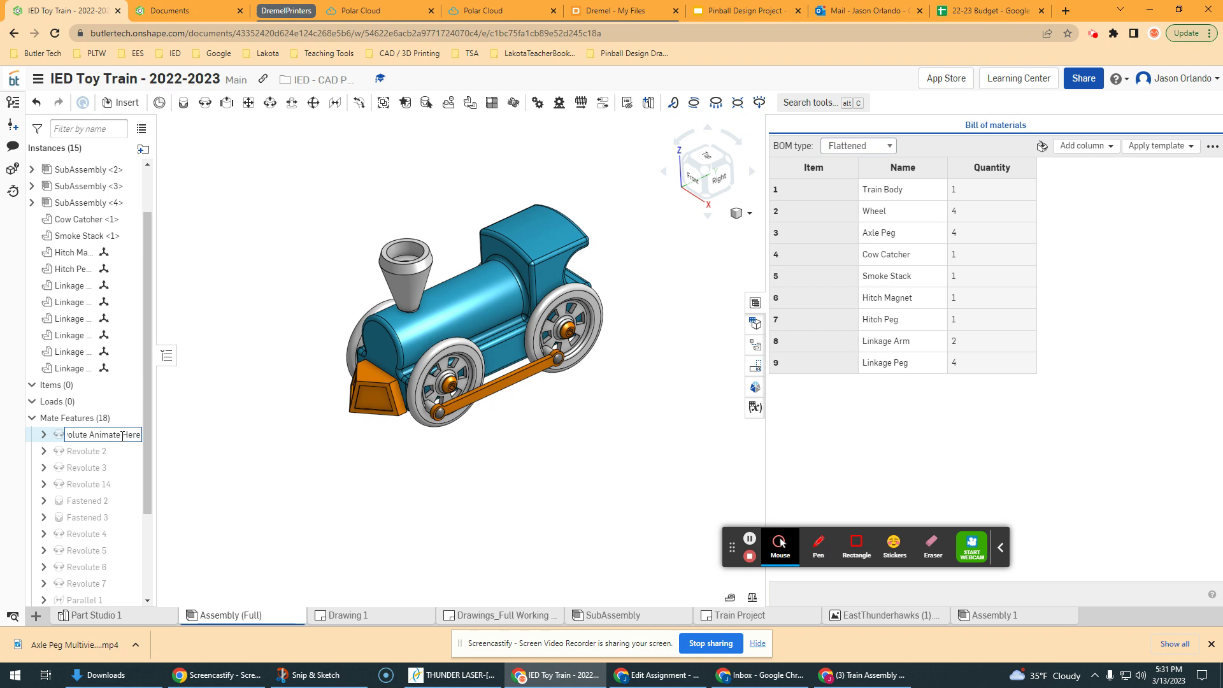
type("Revolute Animate Here")
key("Return")
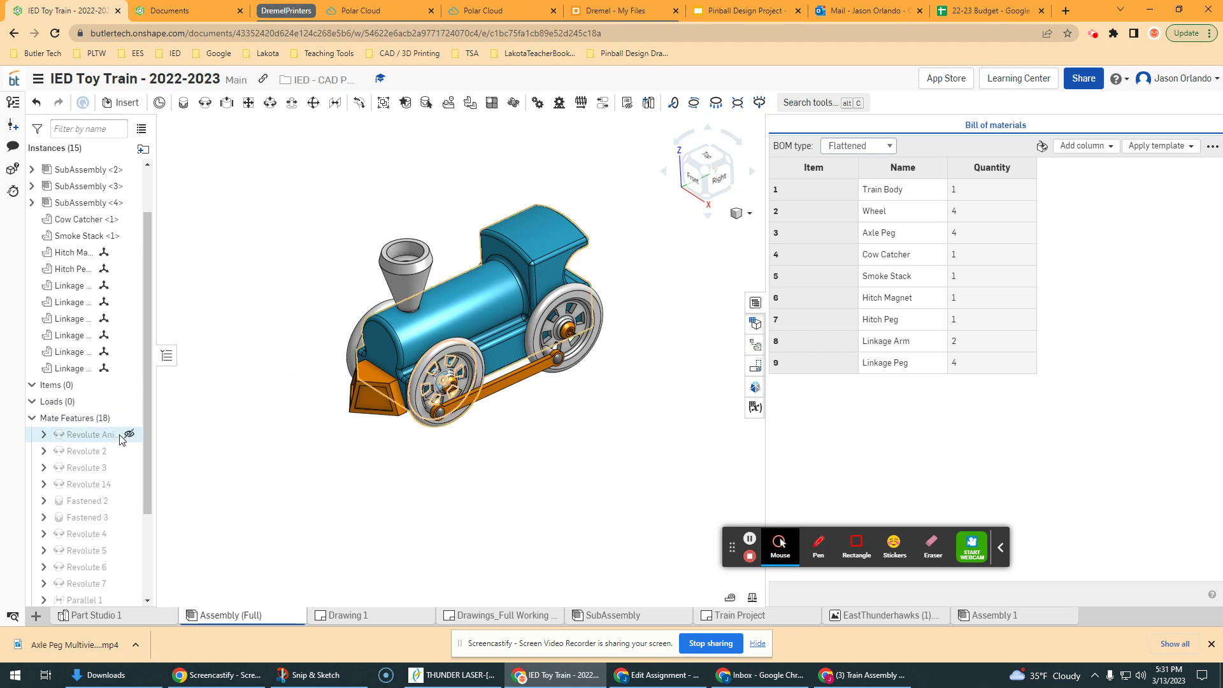
left_click(525, 361)
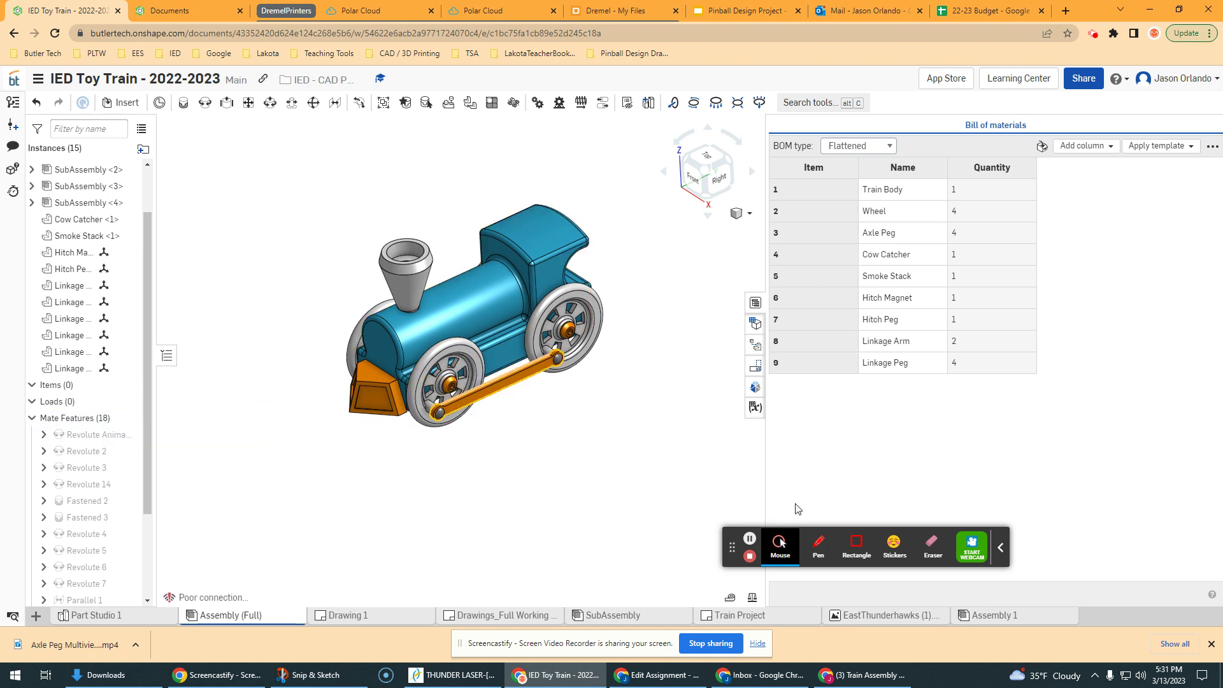